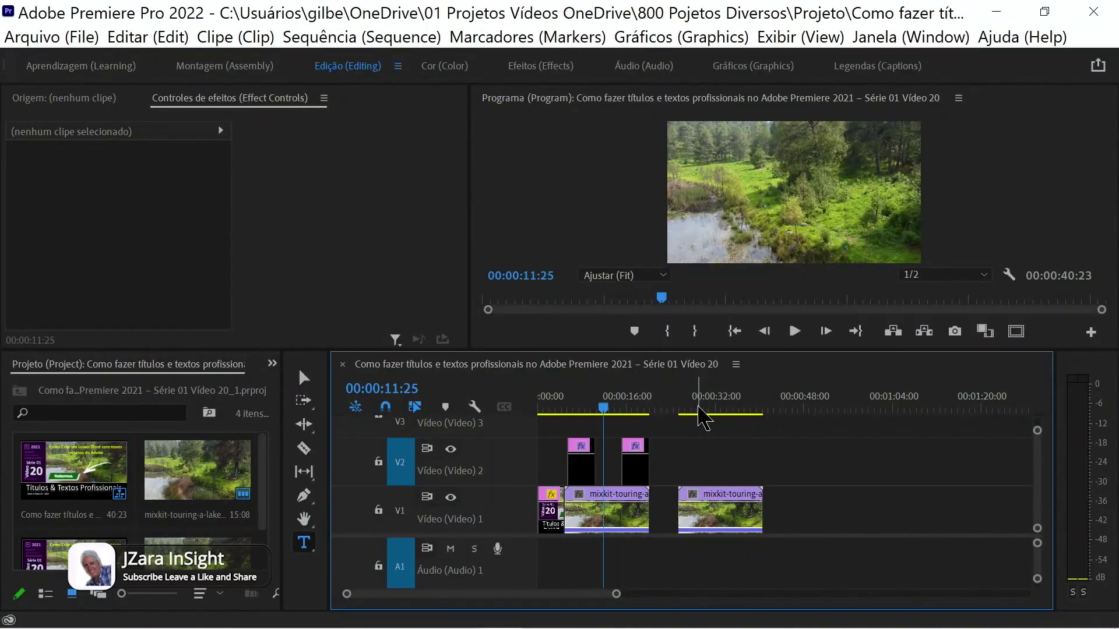
Step: Set the playhead to 00:00:27:17 in the second lake clip and switch to the Graphics workspace
click(696, 408)
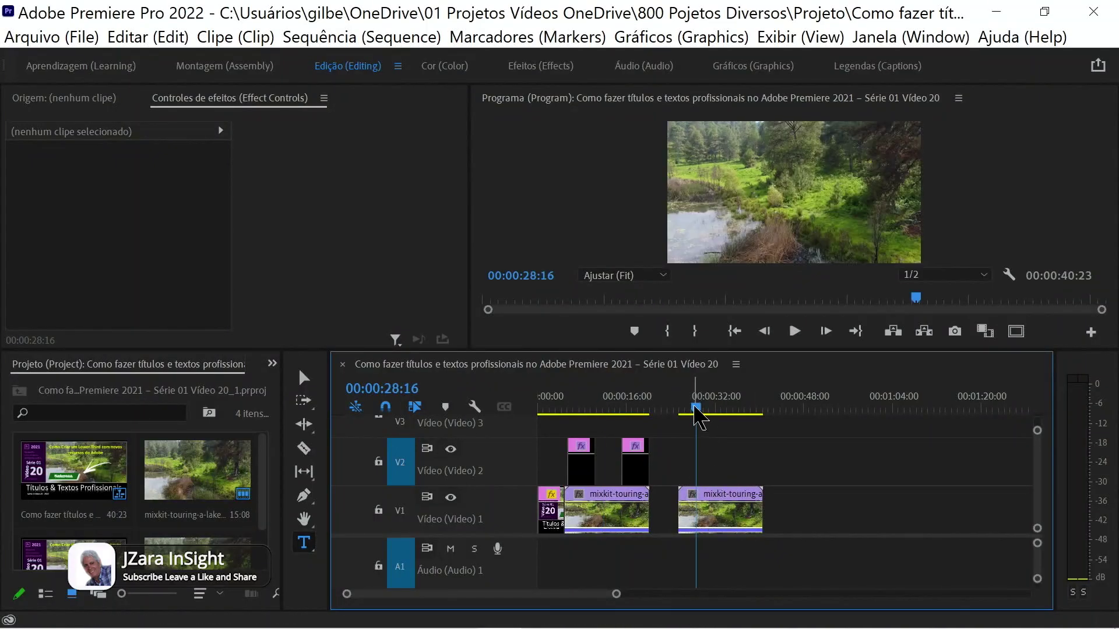
click(680, 408)
drag(684, 409, 694, 410)
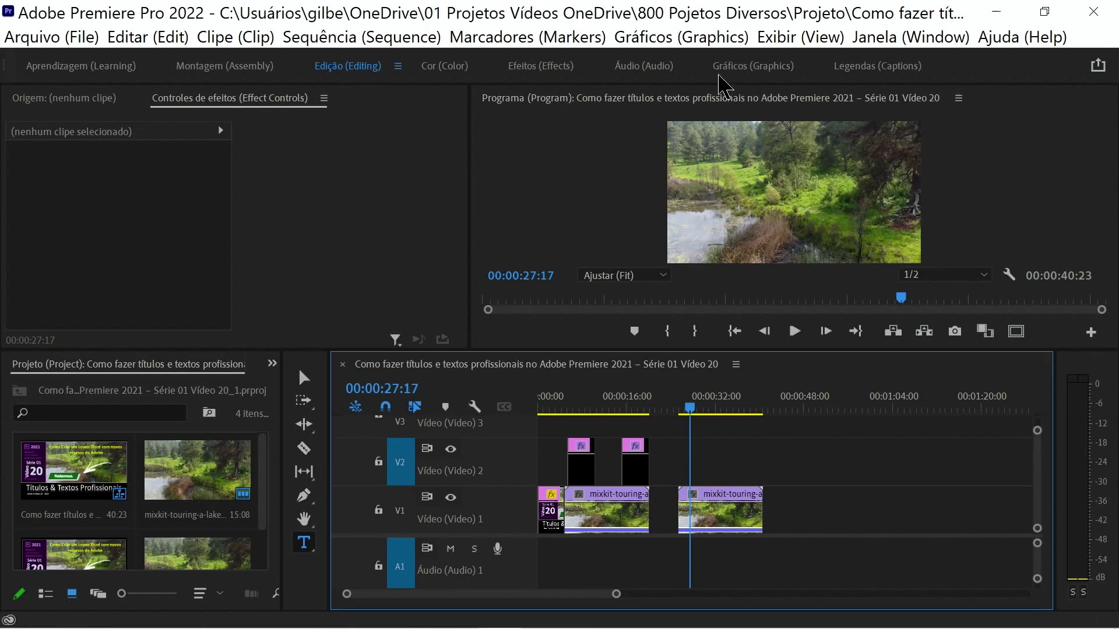
click(727, 65)
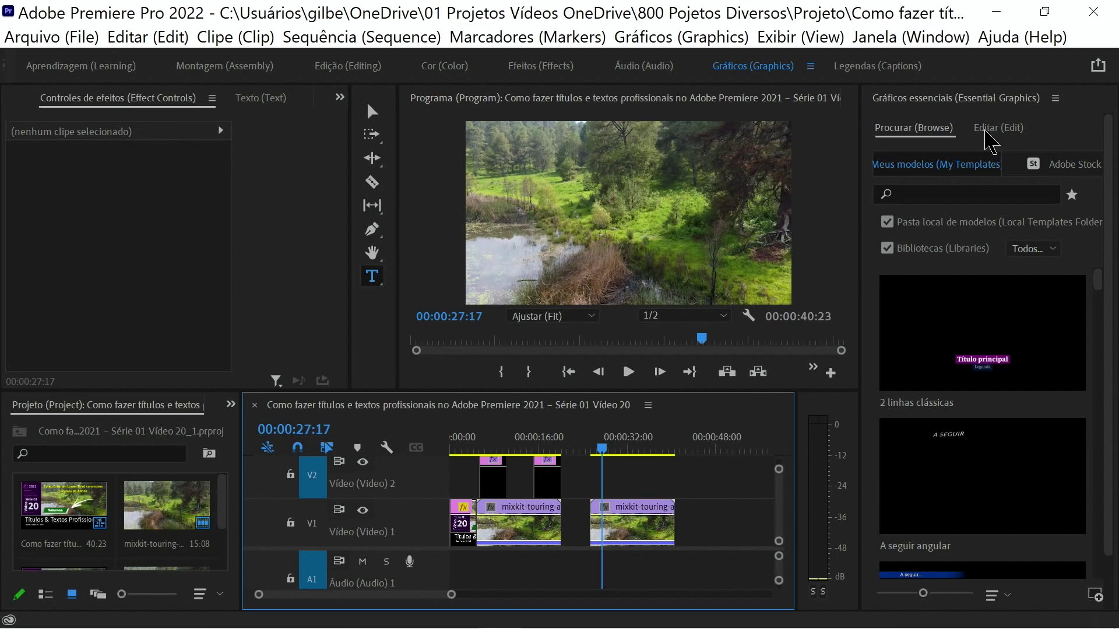
Step: Draw a wide grey rectangle banner over the lake shot with the Rectangle Tool and save the project
click(986, 132)
click(380, 235)
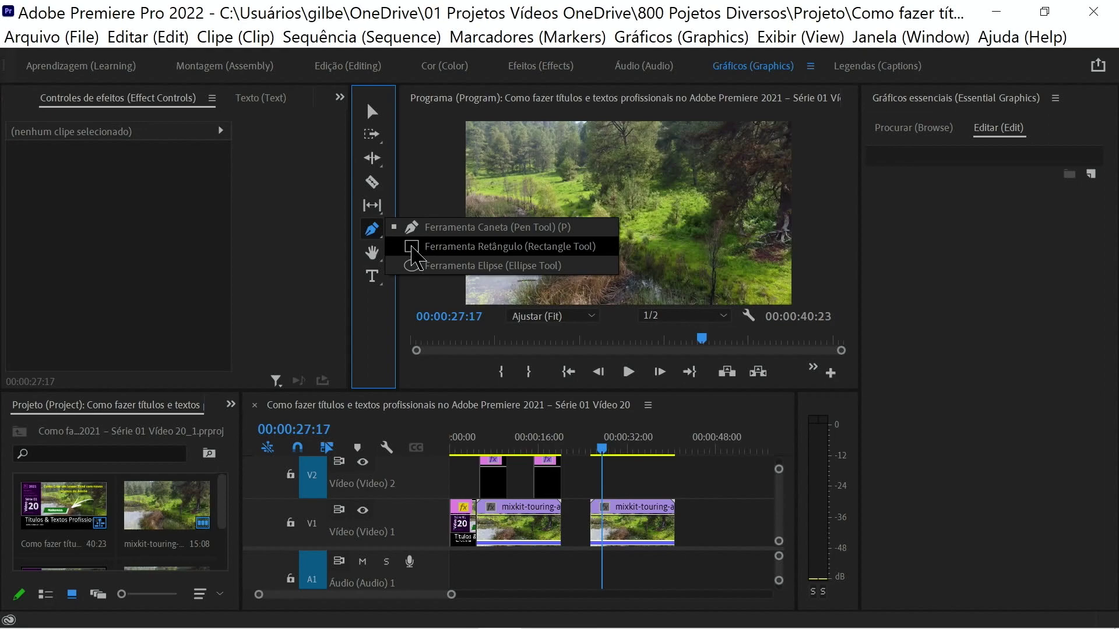
click(415, 248)
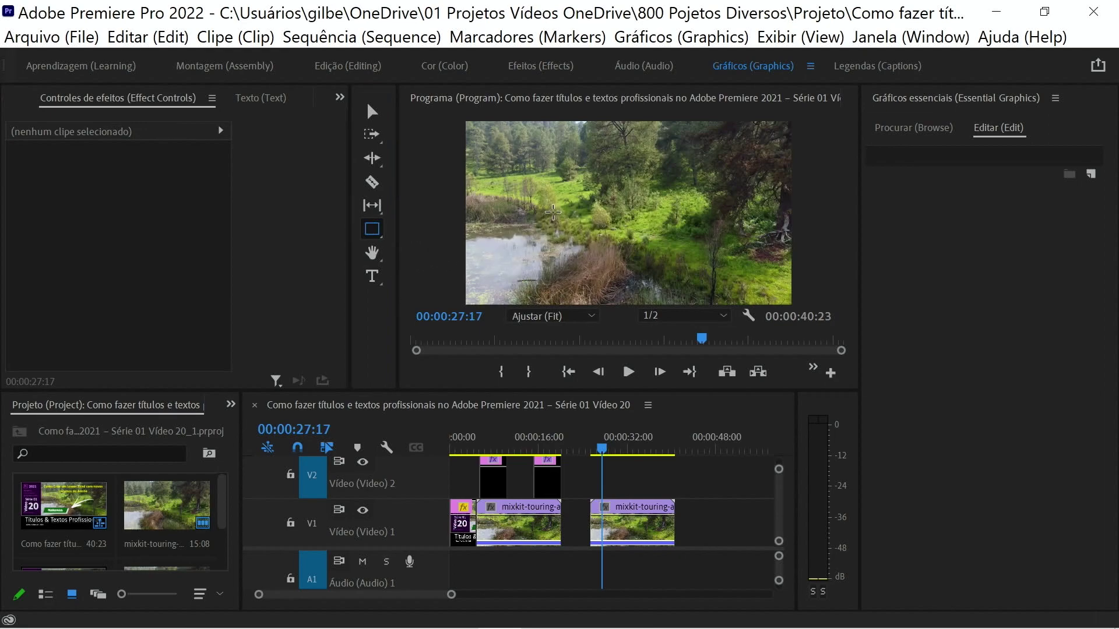
drag(556, 204, 556, 206)
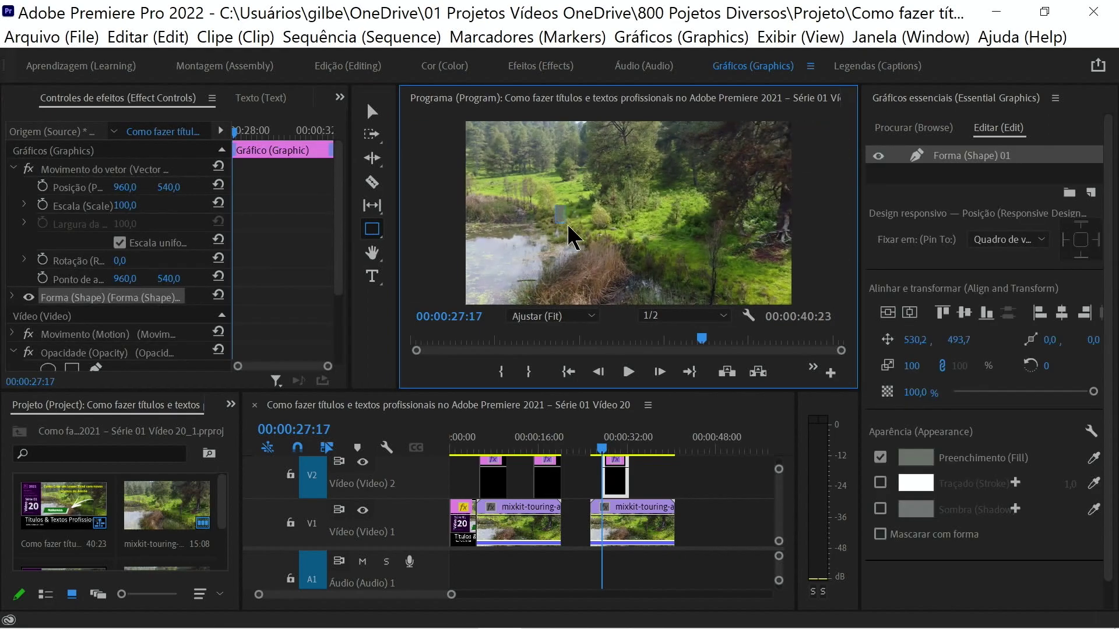
drag(628, 233, 678, 238)
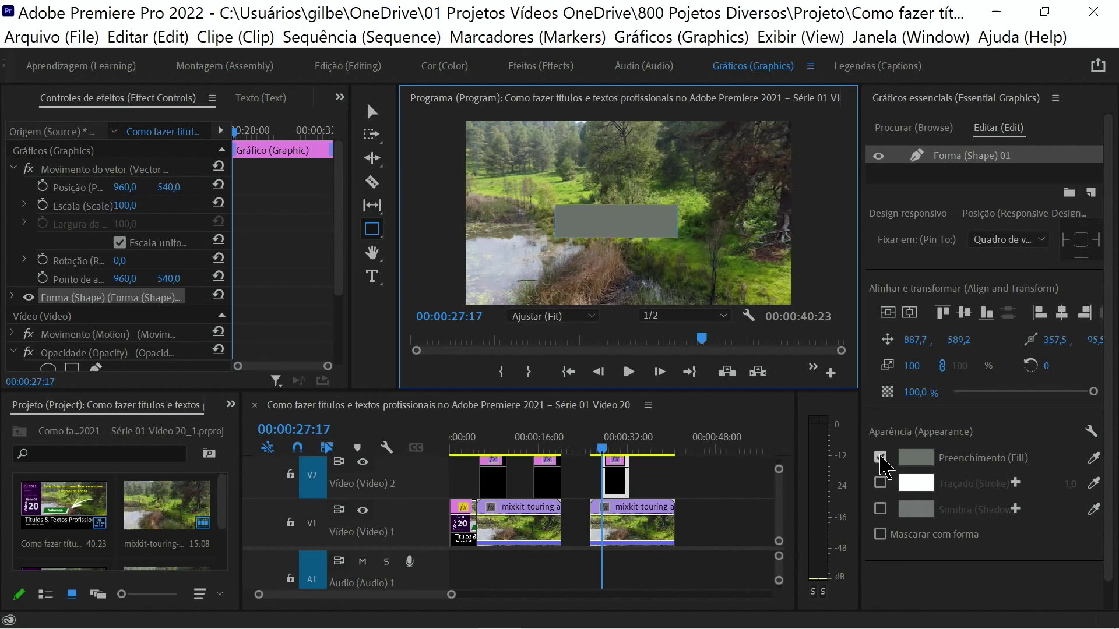
key(ctrl+s)
Step: Change the rectangle's fill from grey to dark green and enable its drop shadow
click(916, 464)
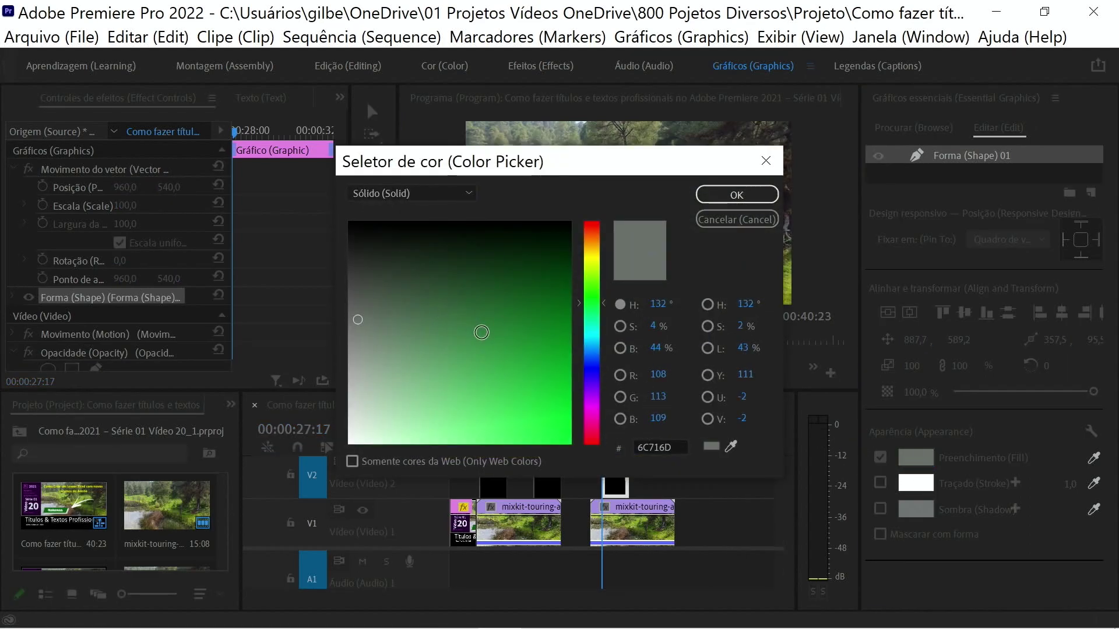
click(546, 305)
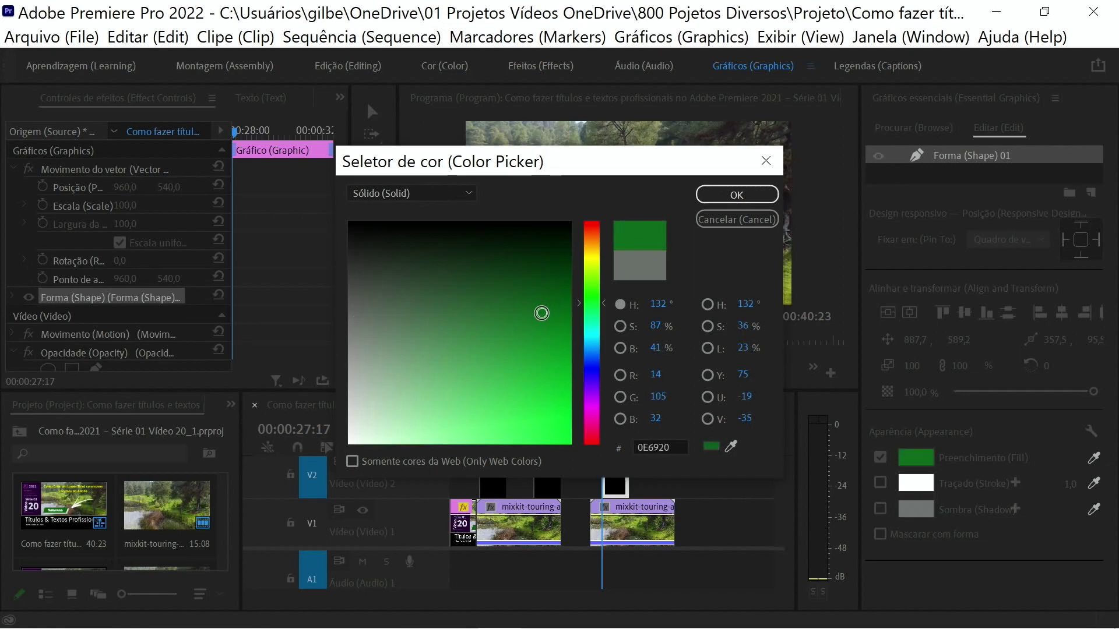
click(707, 195)
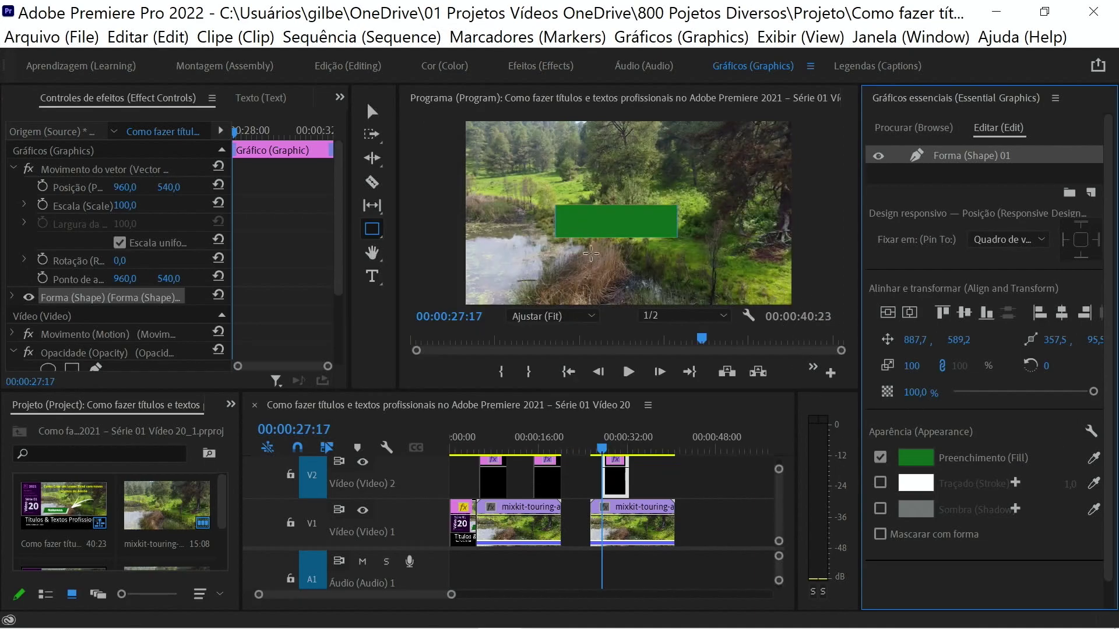
click(880, 509)
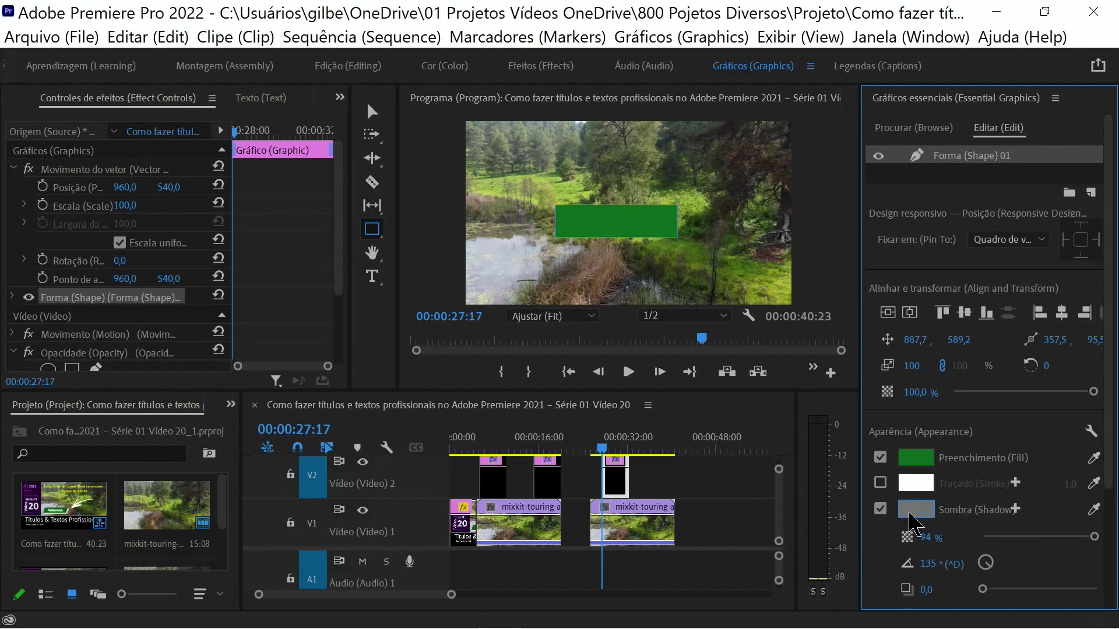
Step: Increase the rectangle's shadow distance to 34,8 at 135°
scroll(911, 514, down, 3)
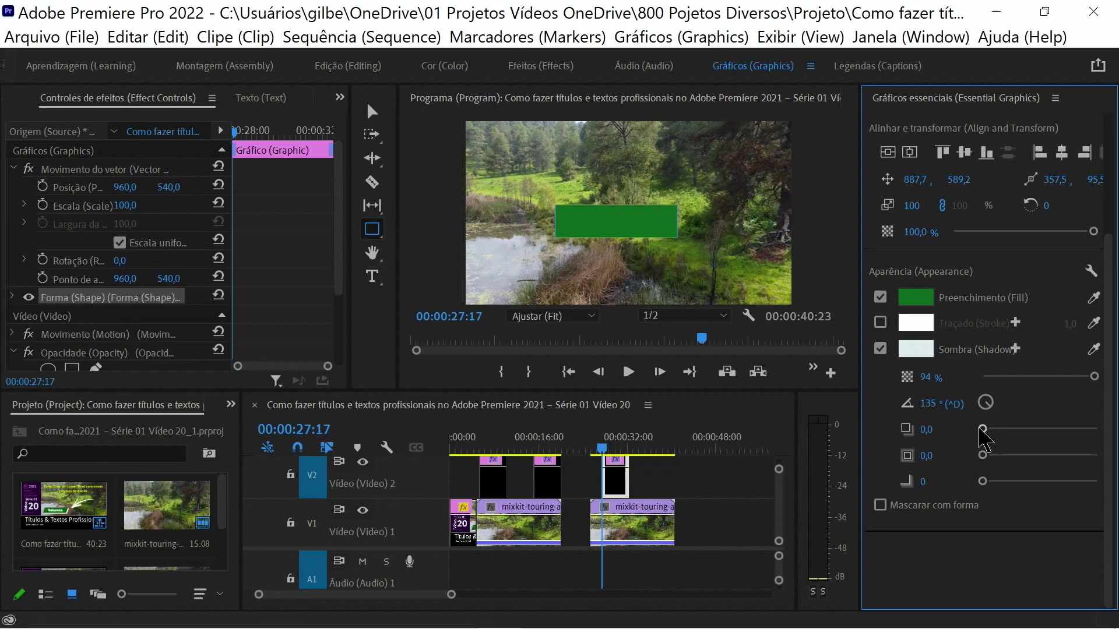
mouse_move(983, 429)
mouse_down()
mouse_move(1061, 429)
mouse_move(1002, 434)
mouse_up()
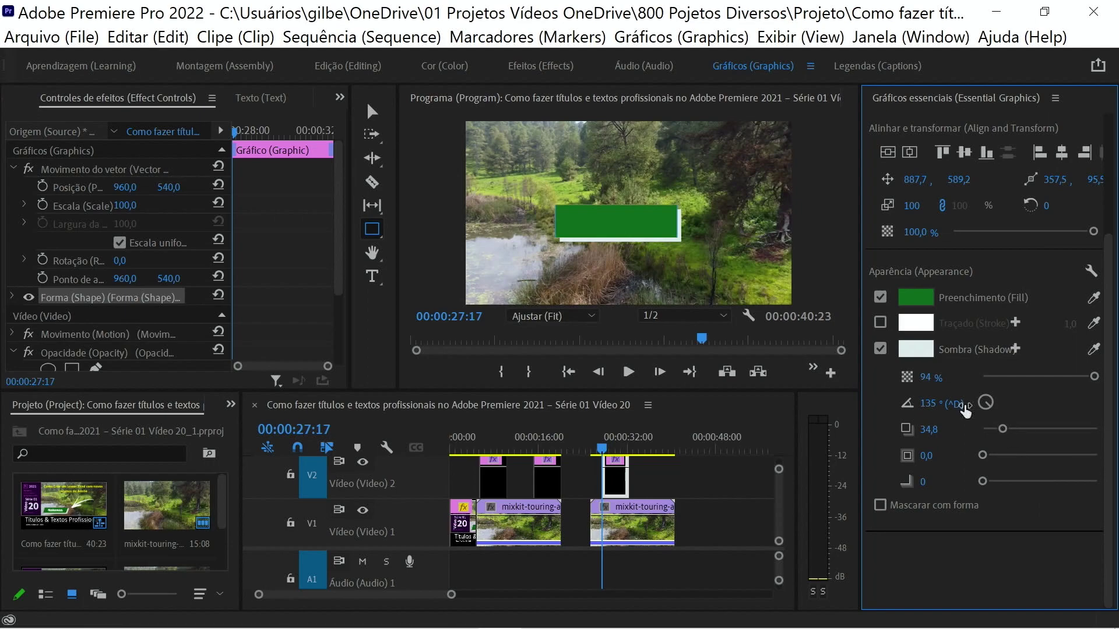
click(386, 247)
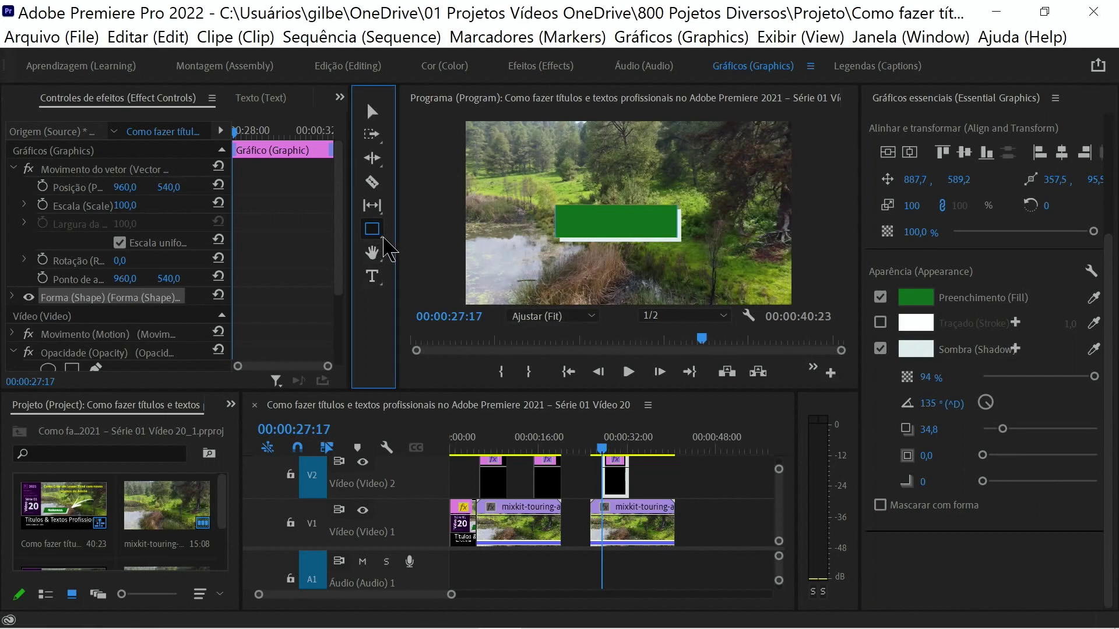
Step: With the Pen Tool, drag the banner's top corners right to skew it into a parallelogram
drag(383, 237, 408, 226)
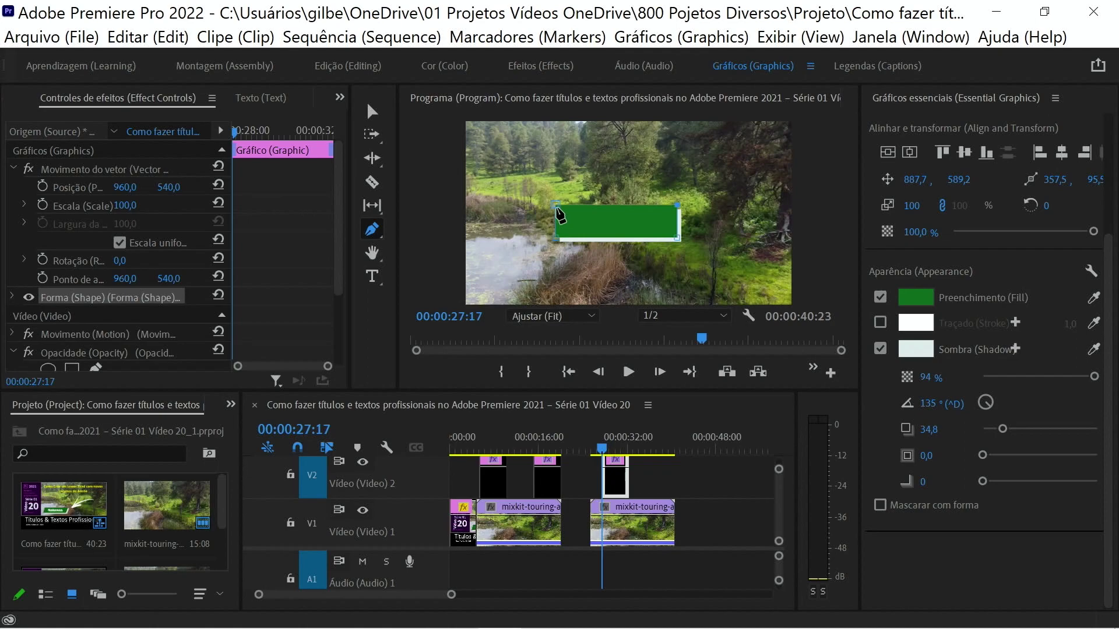
drag(556, 206, 563, 206)
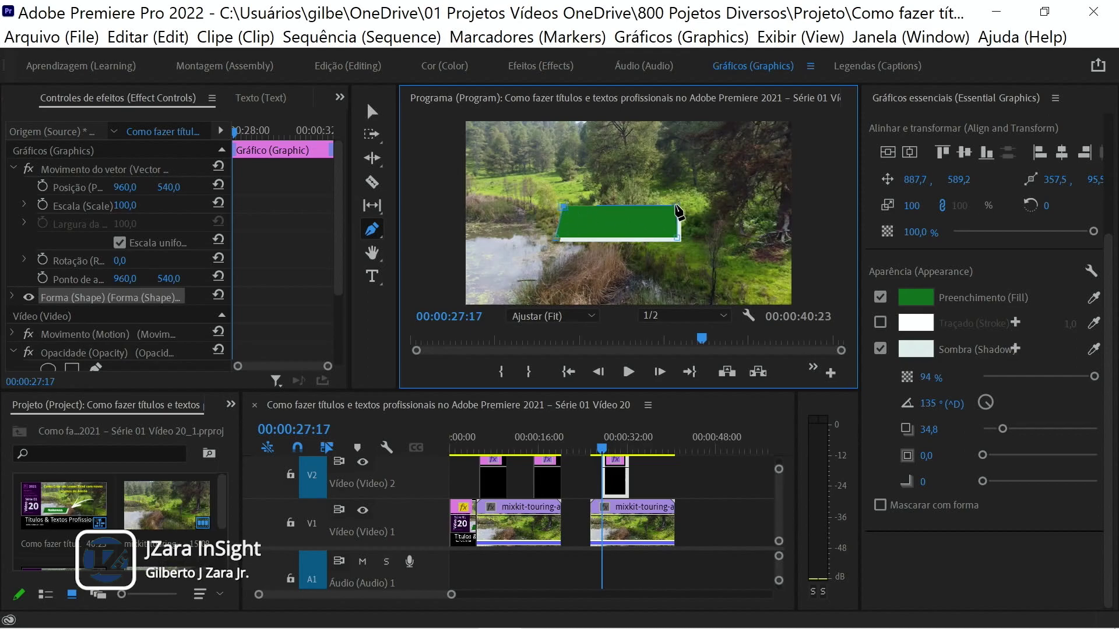
drag(677, 208, 689, 207)
Step: Type 'Natureza' in white Rockwell Extra Bold on the banner and centre it horizontally and vertically
click(371, 276)
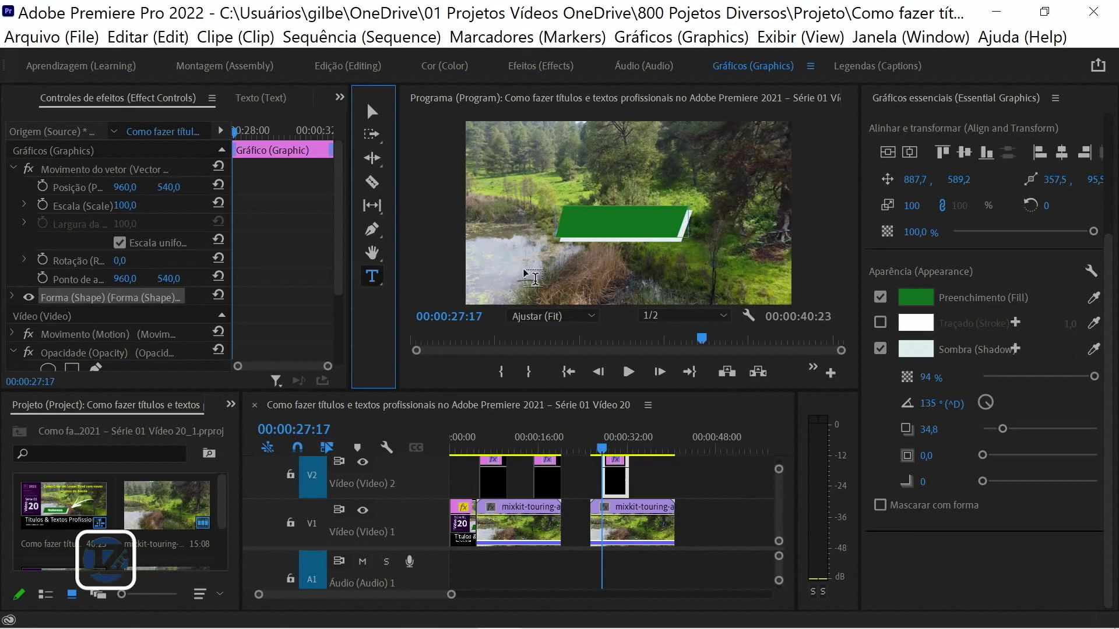
click(599, 222)
text(Nature)
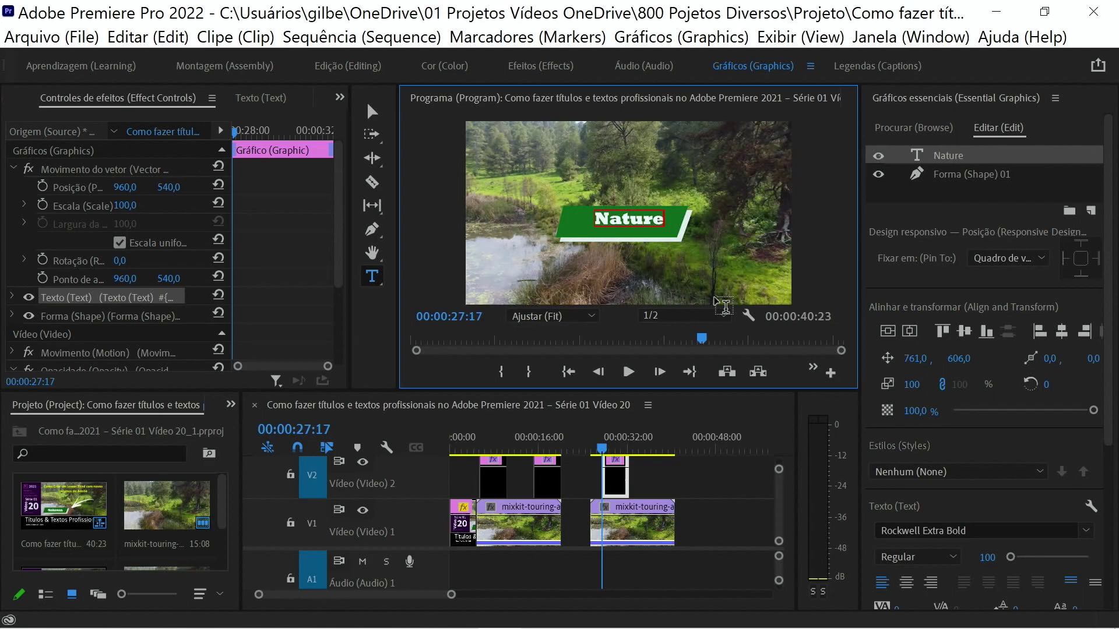
text(za)
click(909, 331)
click(890, 332)
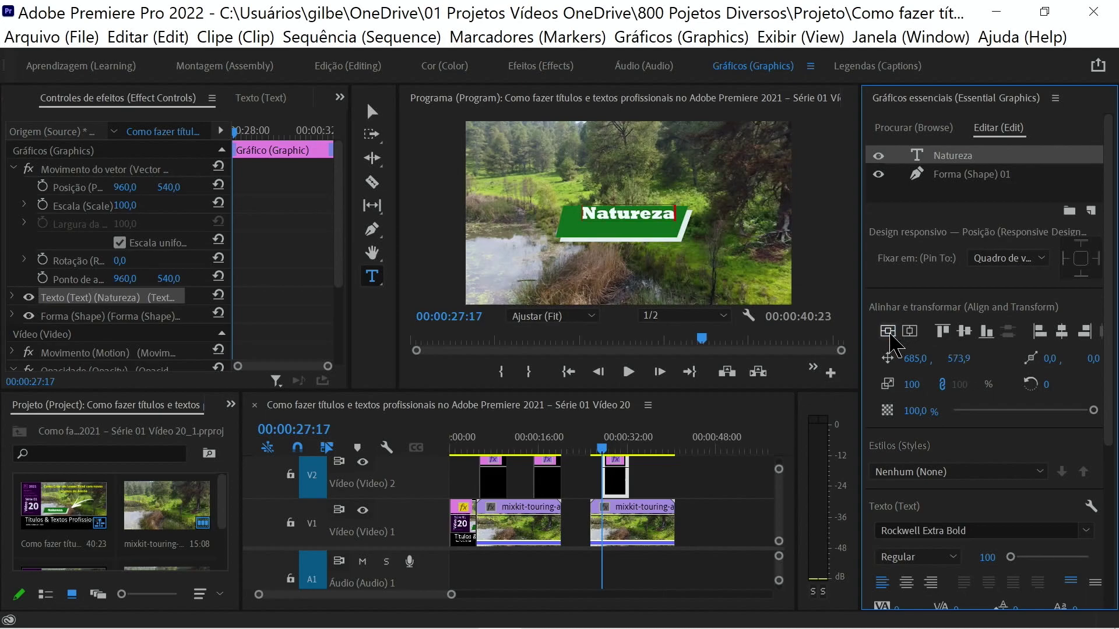
Step: Align the Forma 01 shape layer to the centre (926,5 / 537,5) behind the Natureza title
click(963, 176)
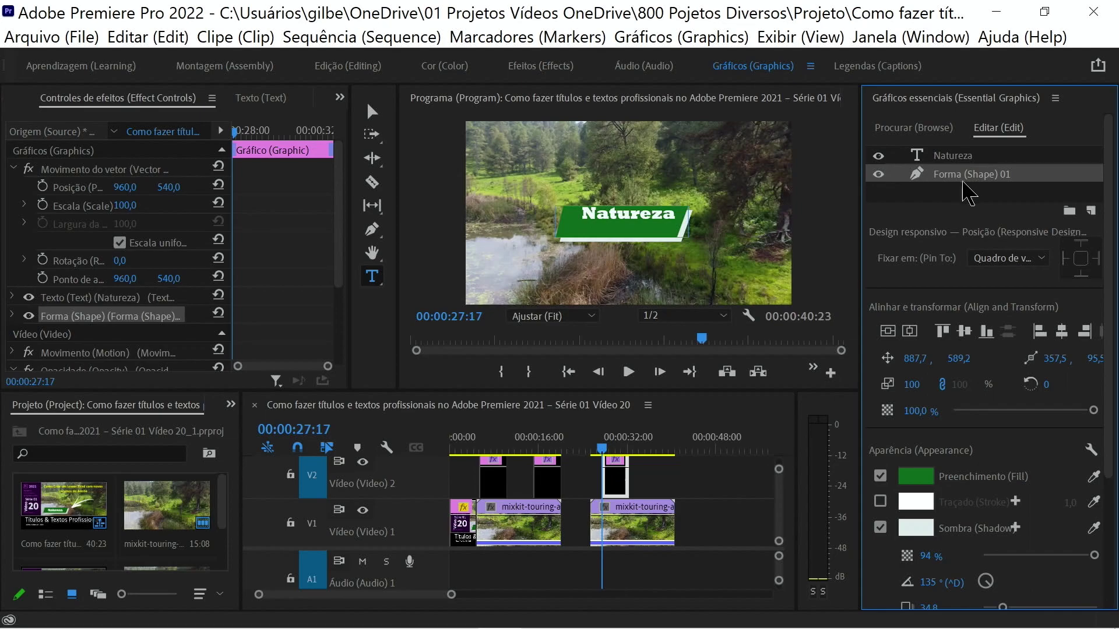
click(909, 332)
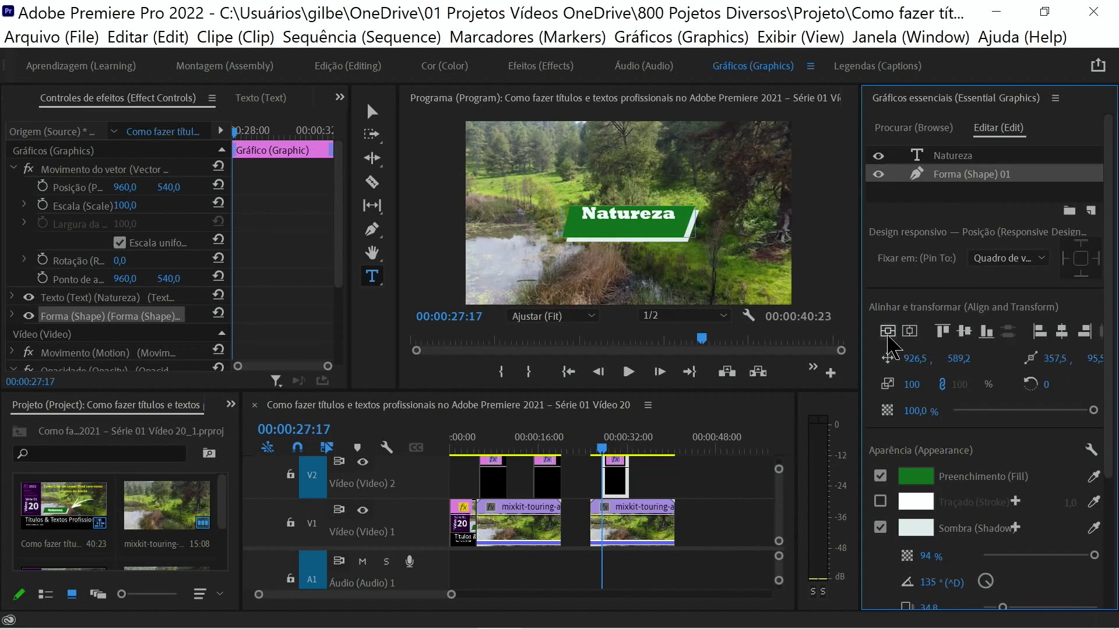
click(887, 332)
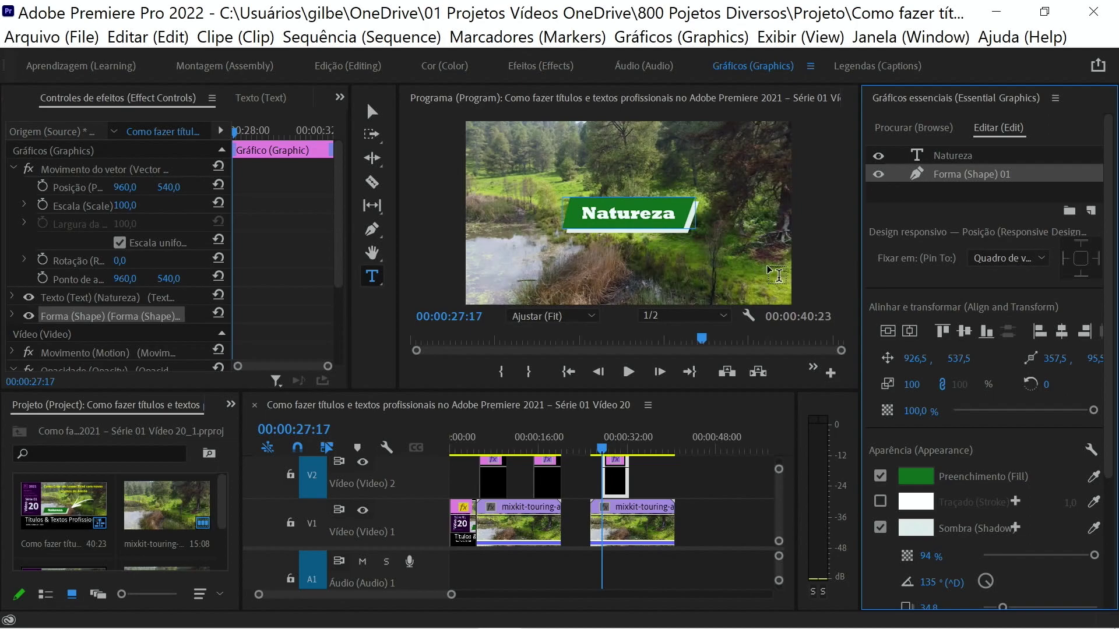
Step: Give the Natureza text layer a drop shadow at 75% opacity, 135° and distance 39,4
click(954, 156)
scroll(932, 408, down, 5)
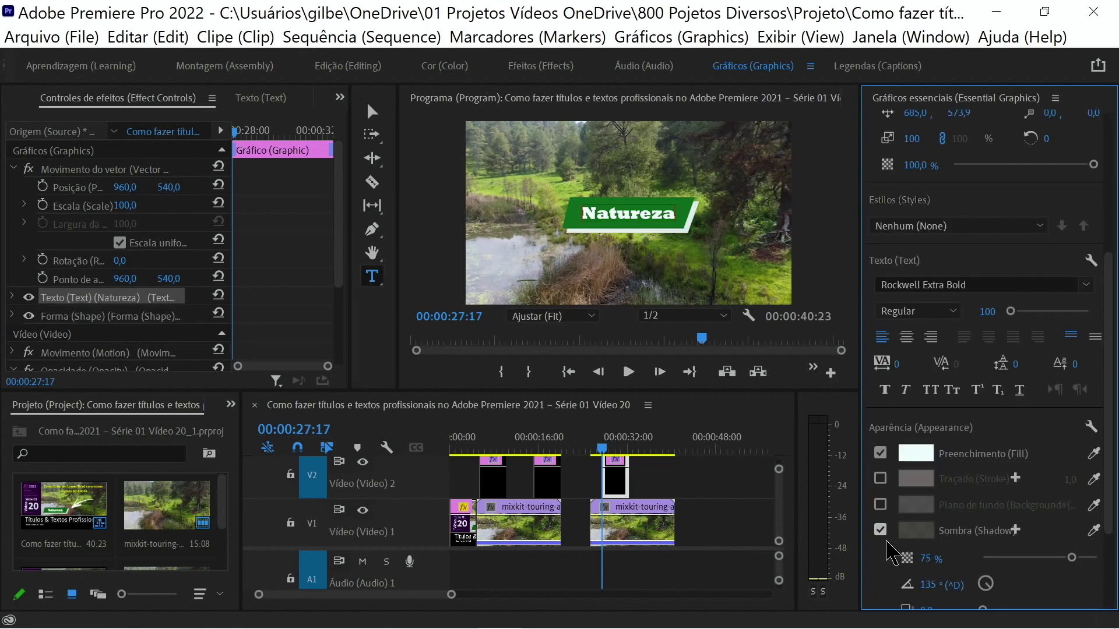
scroll(1110, 524, down, 3)
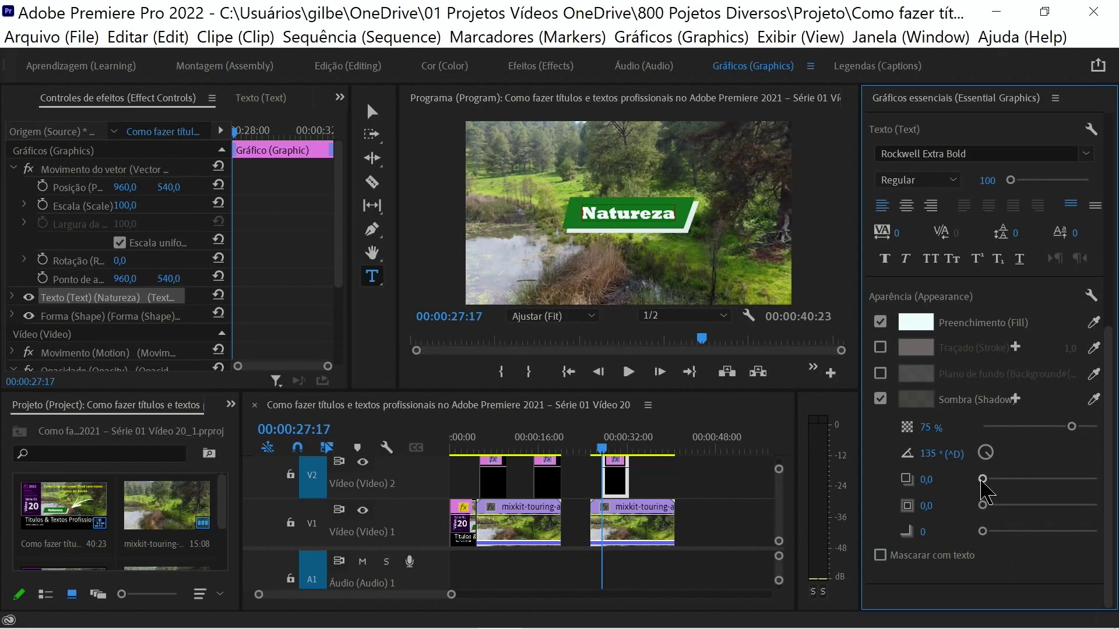
drag(983, 480, 1005, 494)
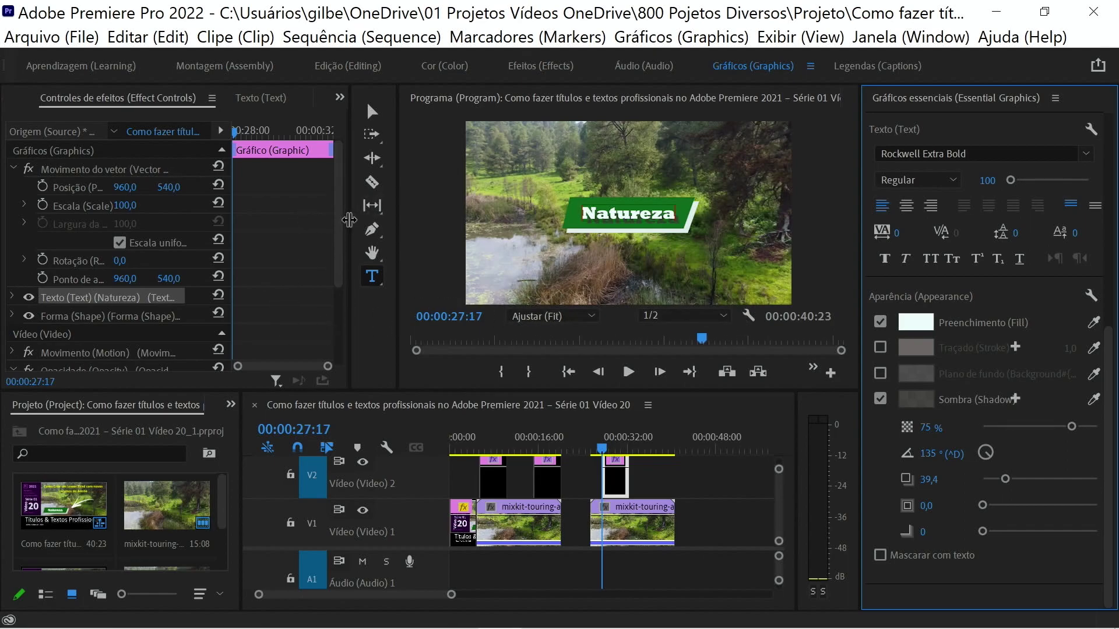
drag(338, 227, 330, 265)
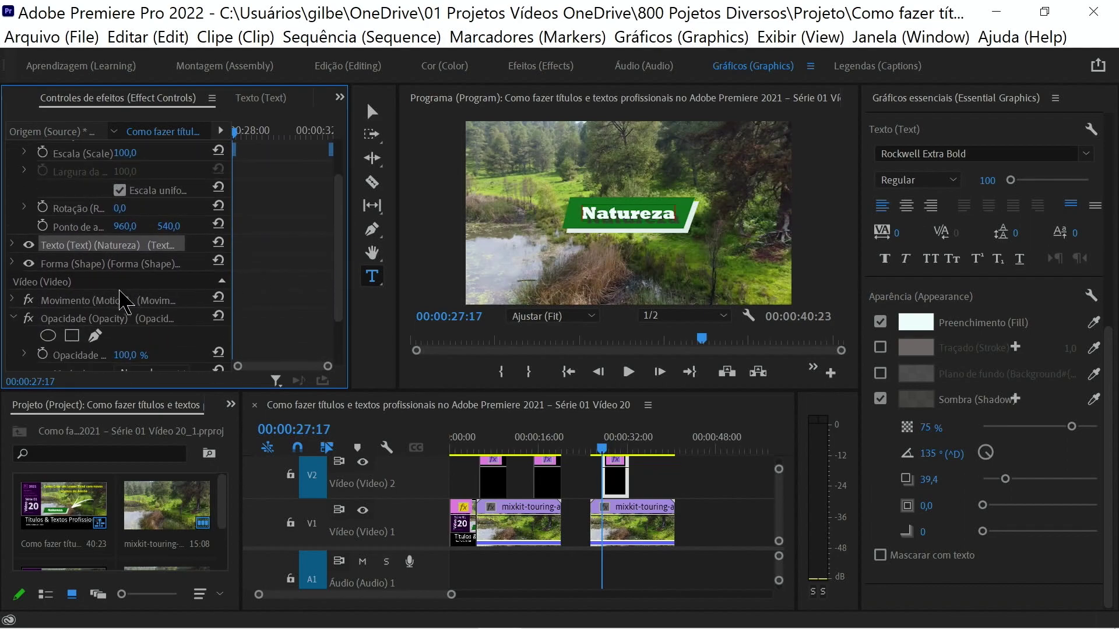
click(53, 264)
Step: Expand the banner shape's Transform in Effect Controls and uncheck Uniform Scale
click(13, 263)
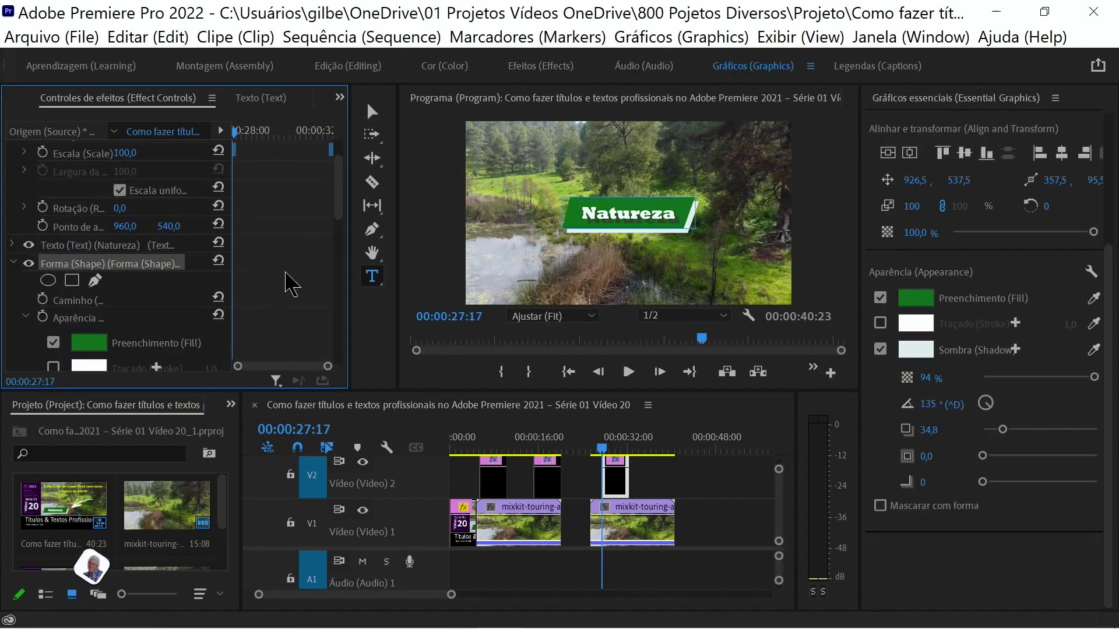
scroll(329, 218, down, 3)
scroll(344, 250, down, 3)
scroll(116, 318, down, 3)
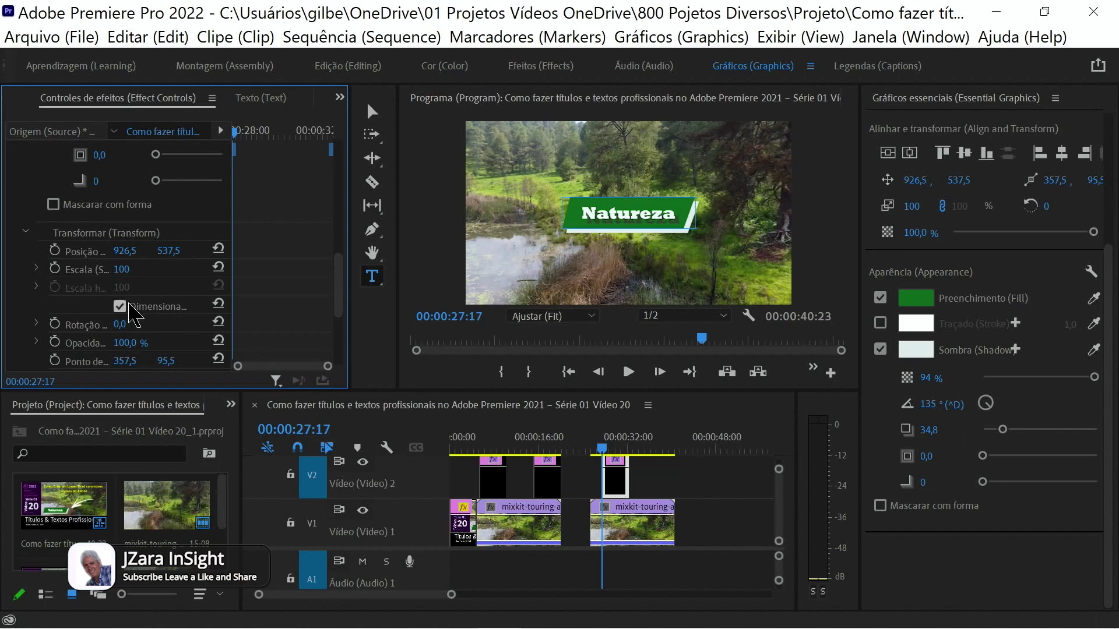
click(120, 307)
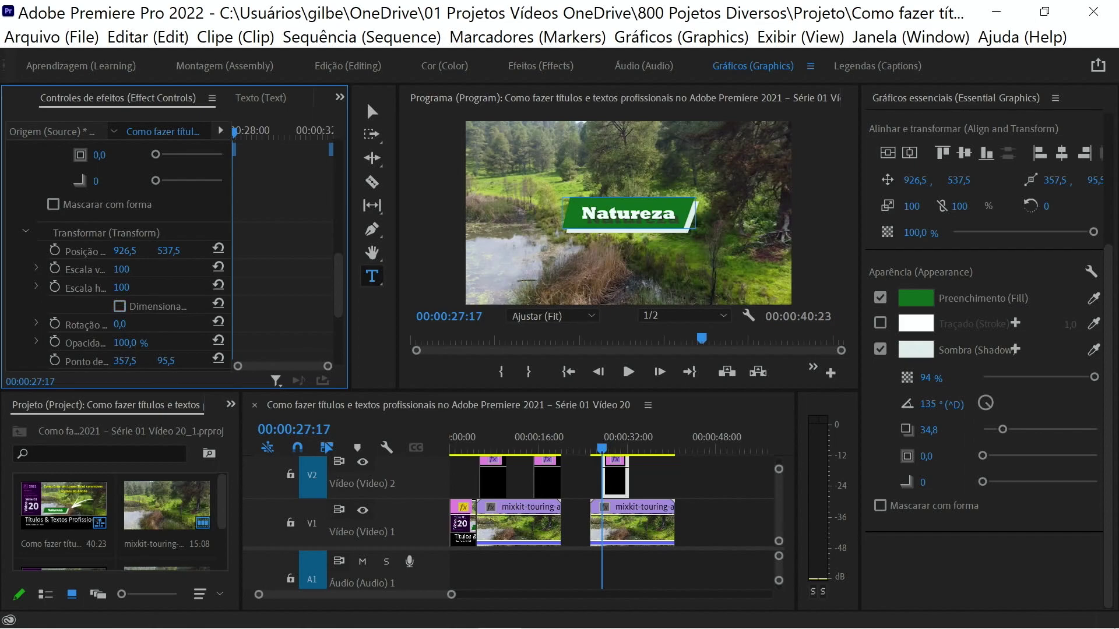
Step: Set the banner's Escala horizontal to 100, then to 0 so it disappears
mouse_move(119, 287)
mouse_down()
mouse_move(67, 287)
mouse_move(175, 287)
mouse_move(134, 288)
mouse_up()
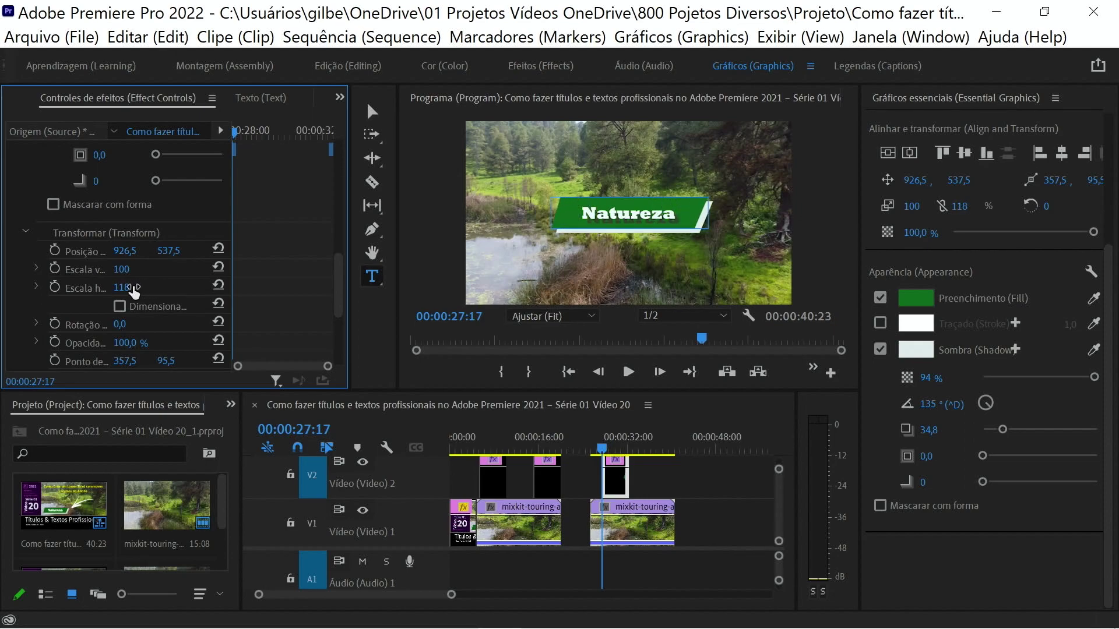
click(123, 287)
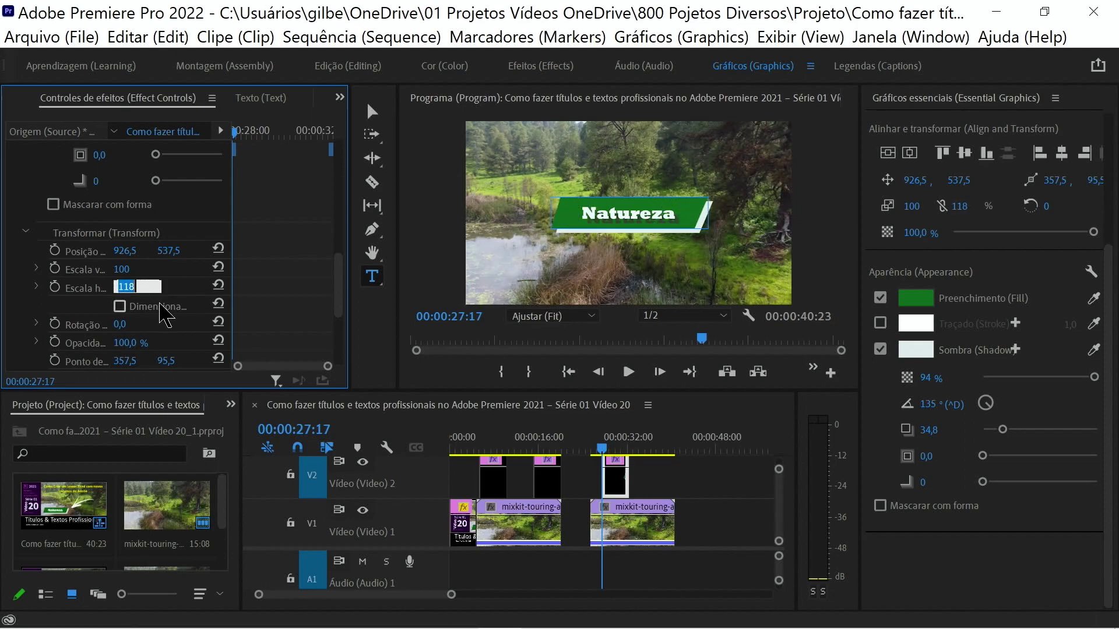
text(100)
key(Return)
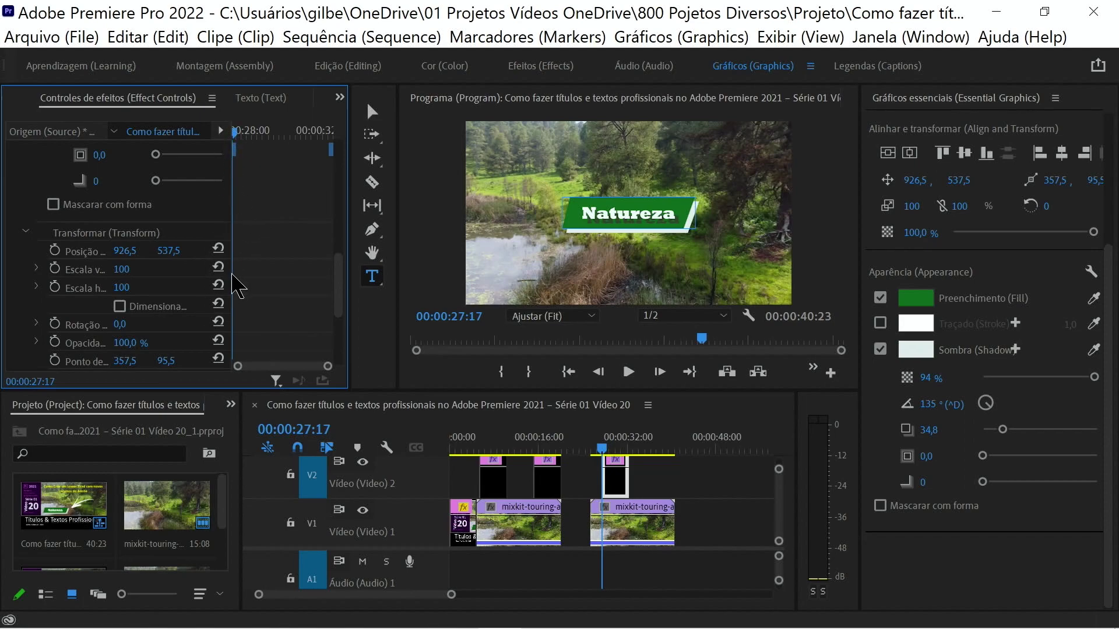
click(121, 287)
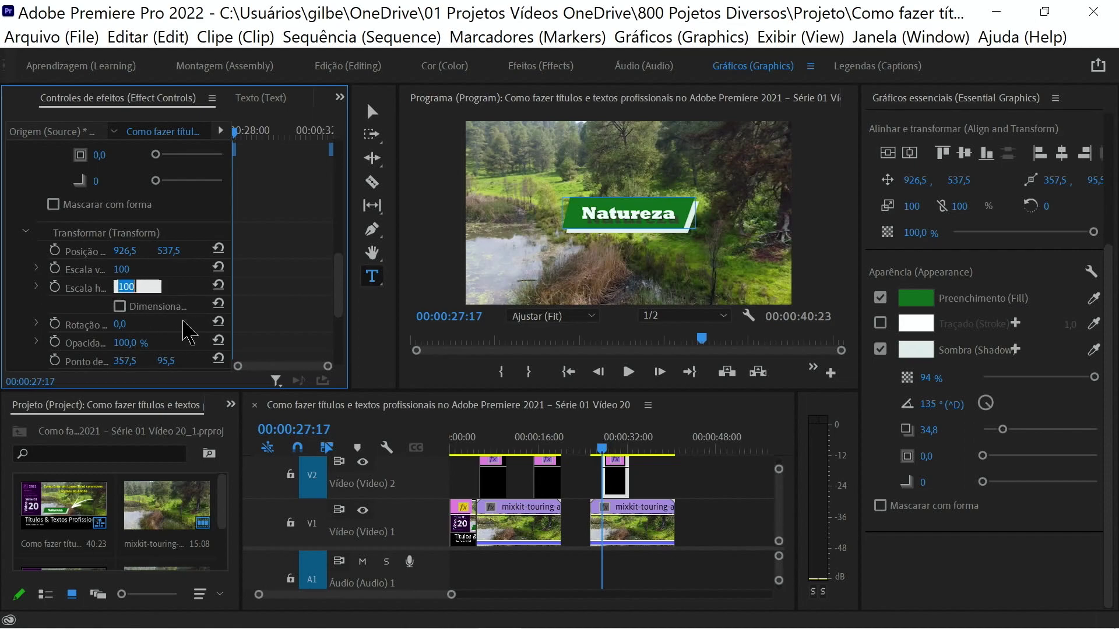
text(0)
key(Return)
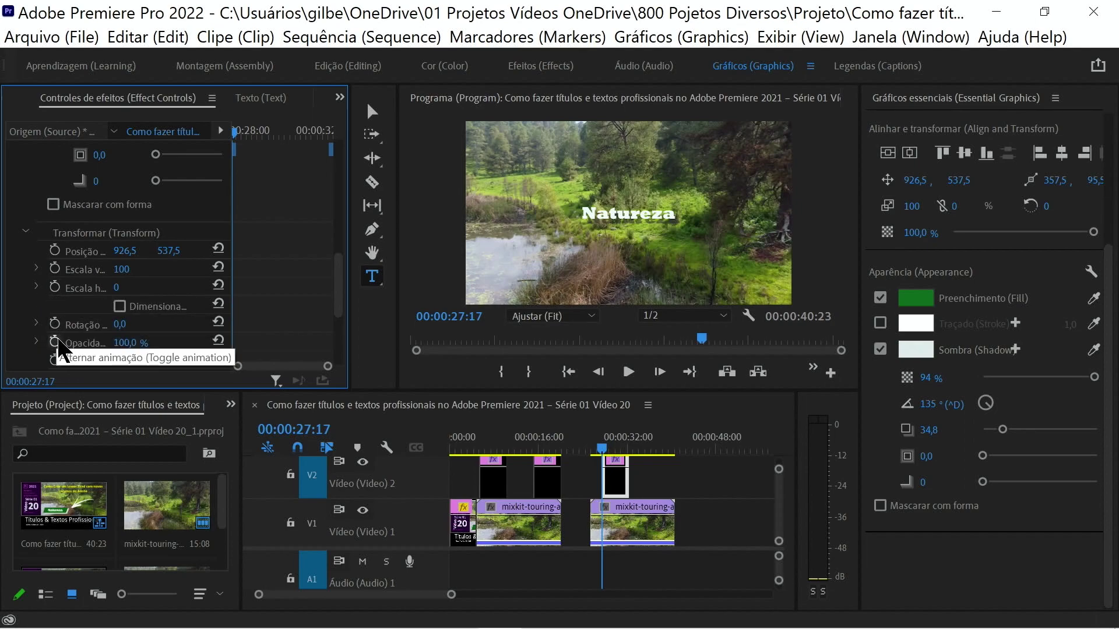
Step: Keyframe Escala horizontal so the banner grows from 0 to 100 by 00:00:28:02
click(55, 288)
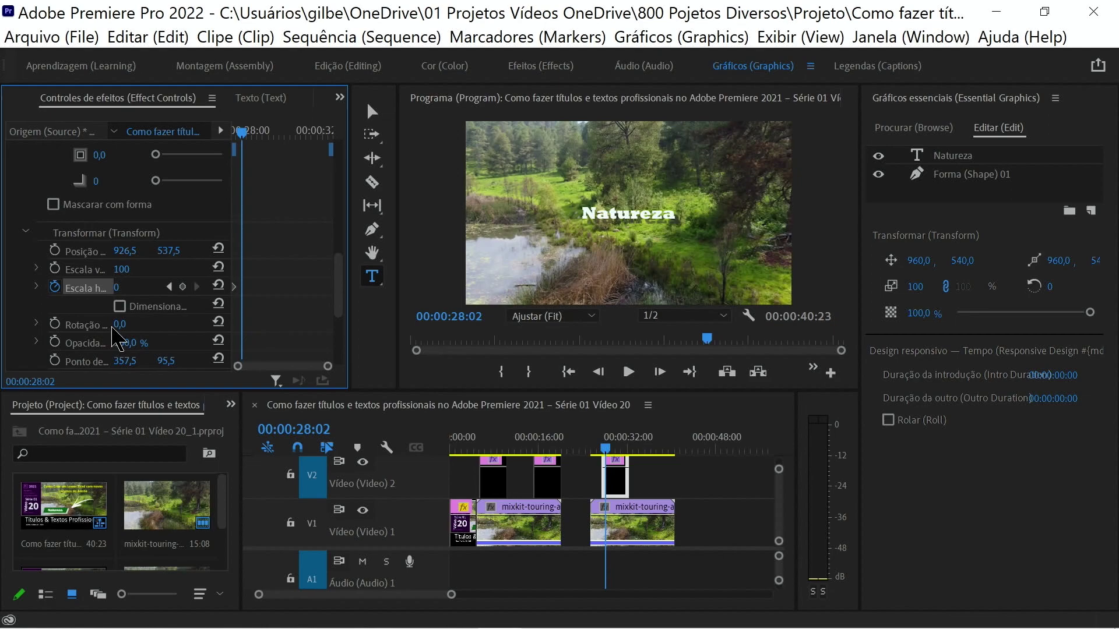
click(116, 288)
text(100)
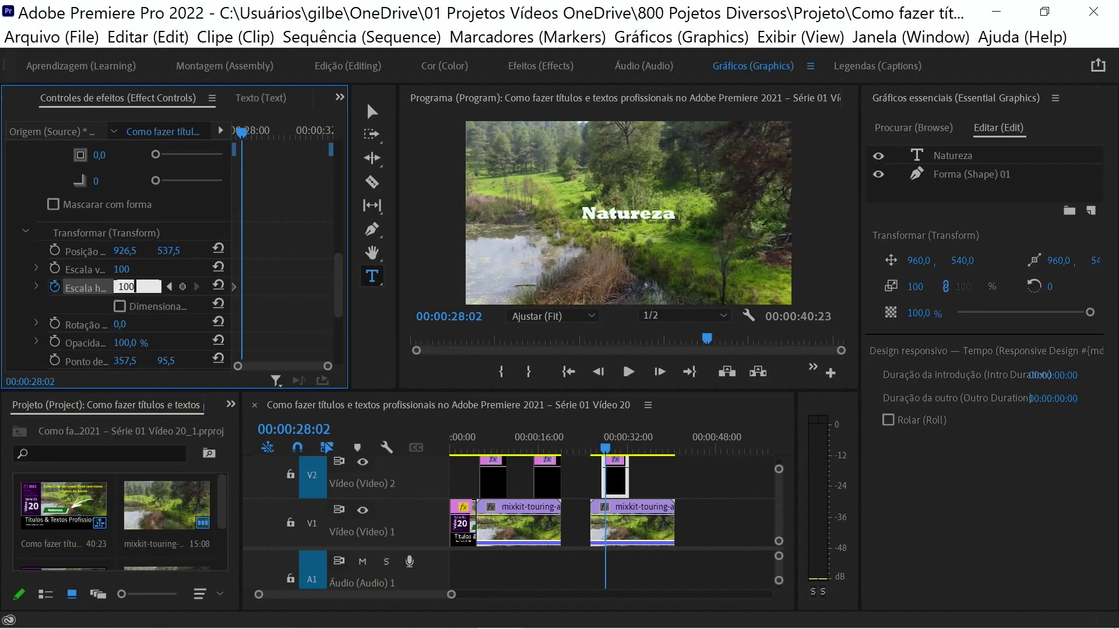
key(Return)
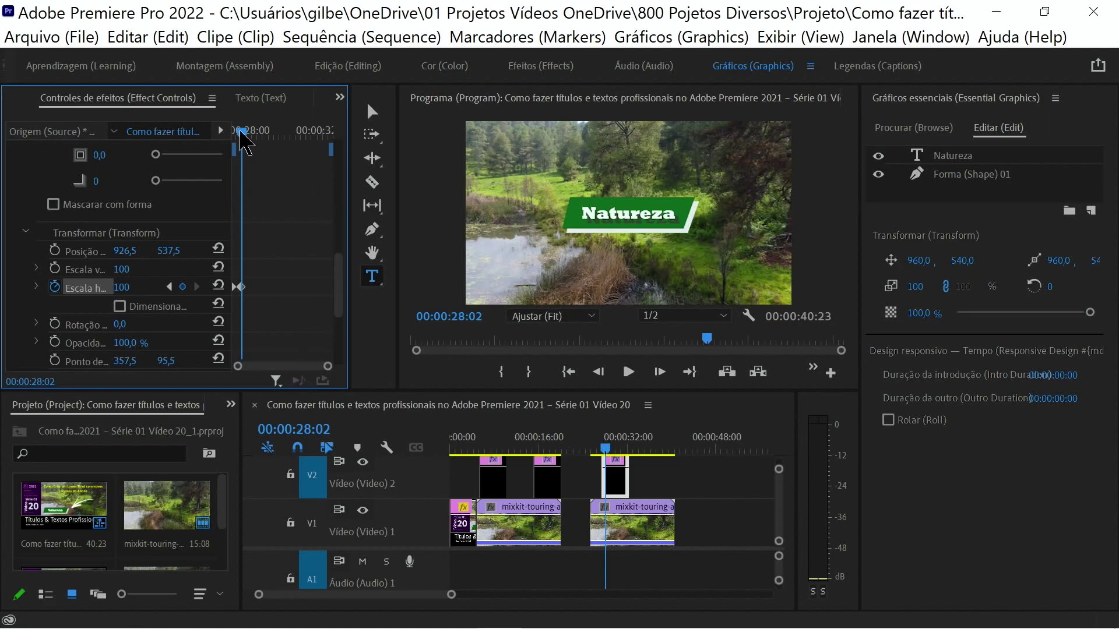
drag(239, 132, 336, 144)
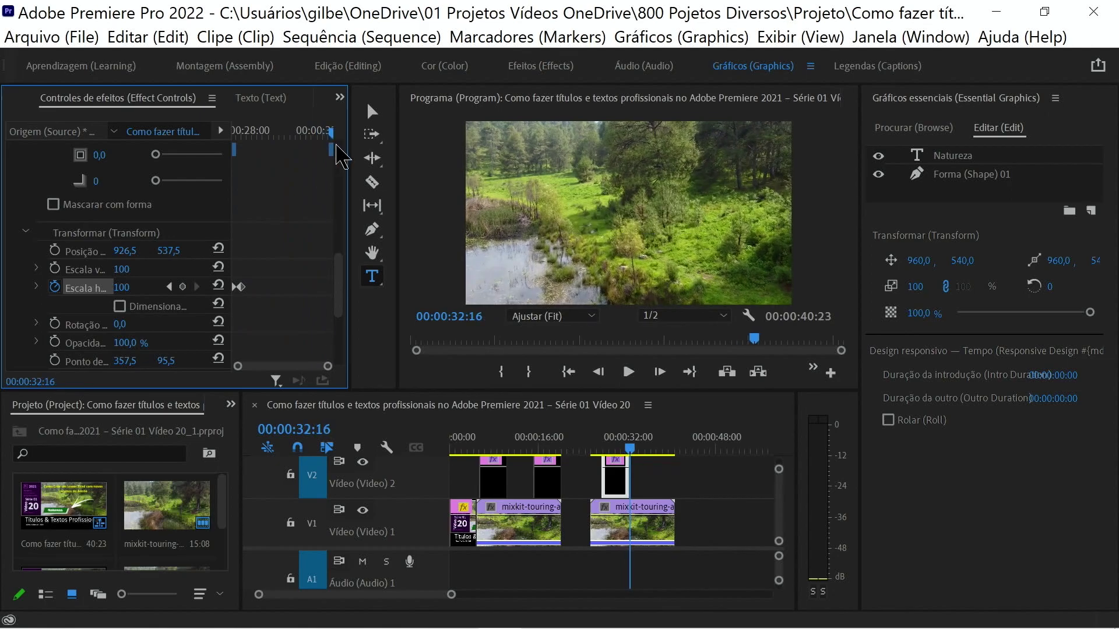
Step: Keyframe Escala horizontal at 00:00:32:00, then set it to 0 at 00:00:32:15 to wipe the banner out
key(Left)
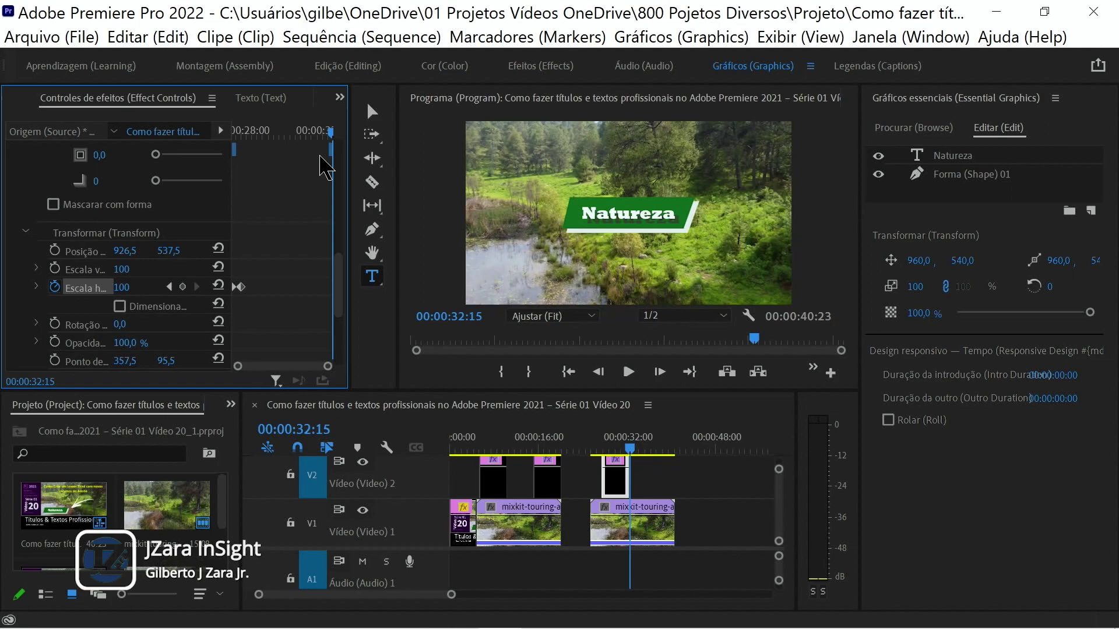
key(Left)
key(Left)
key(Left)
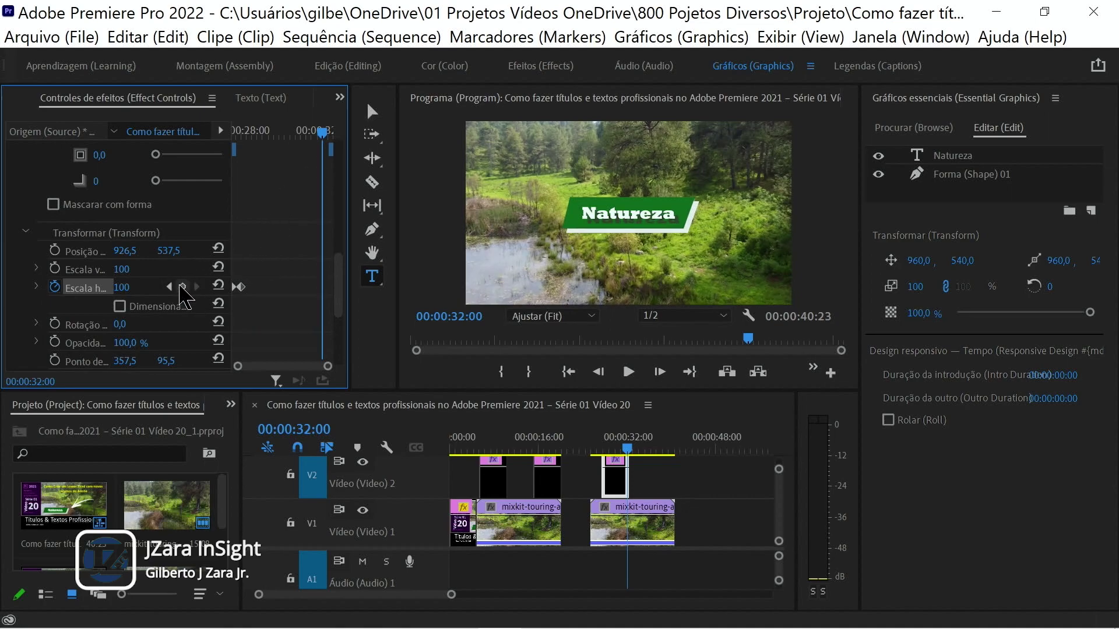
click(183, 287)
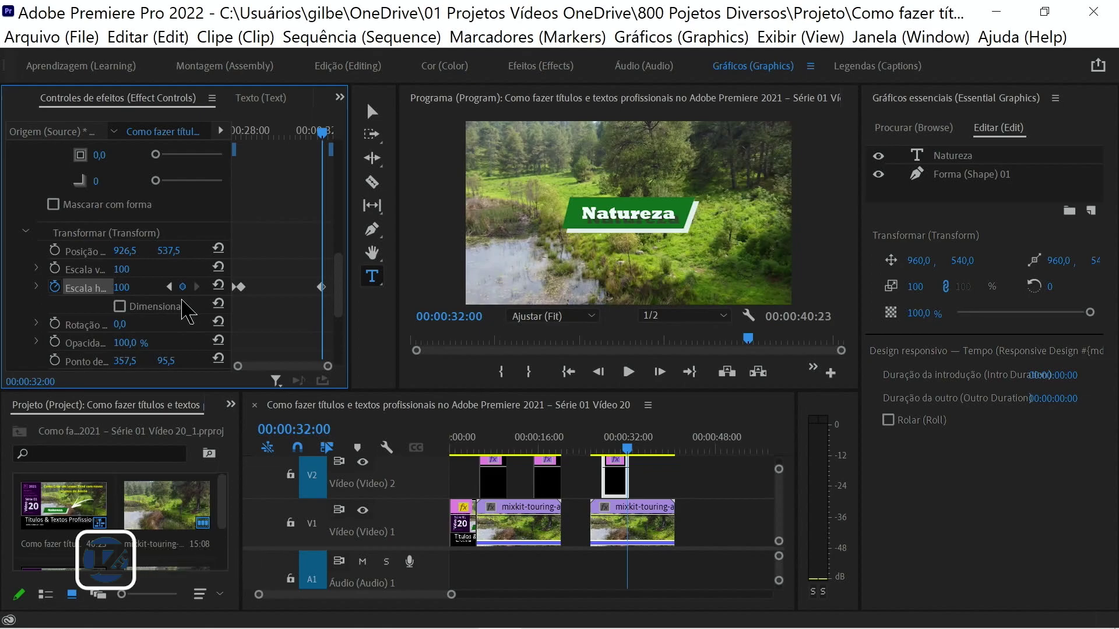
key(shift+Right)
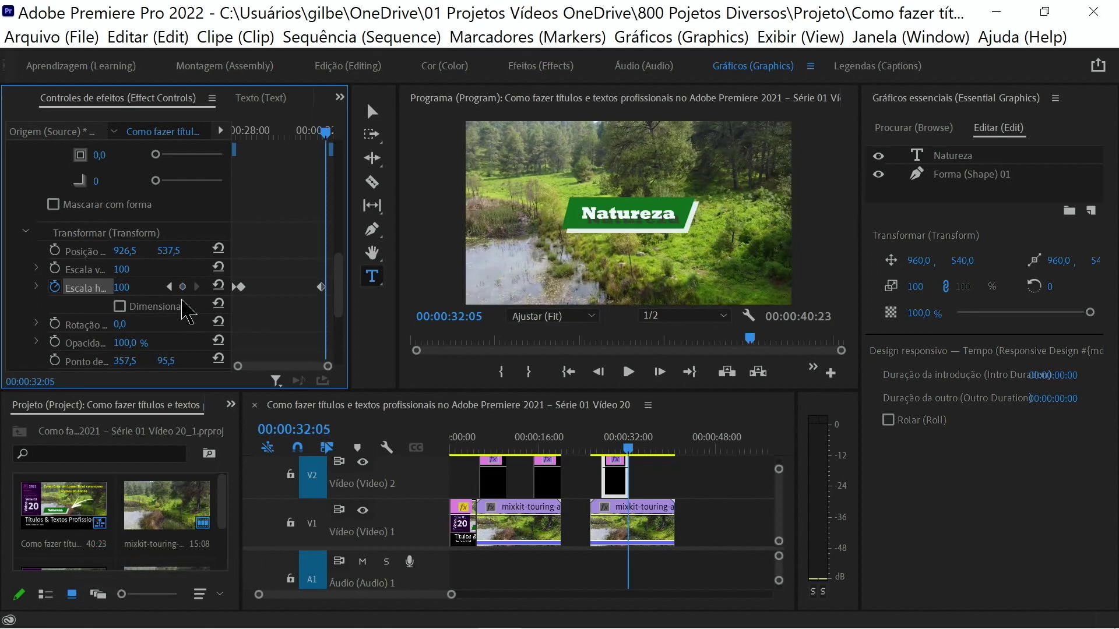
key(shift+Right)
key(shift+Right)
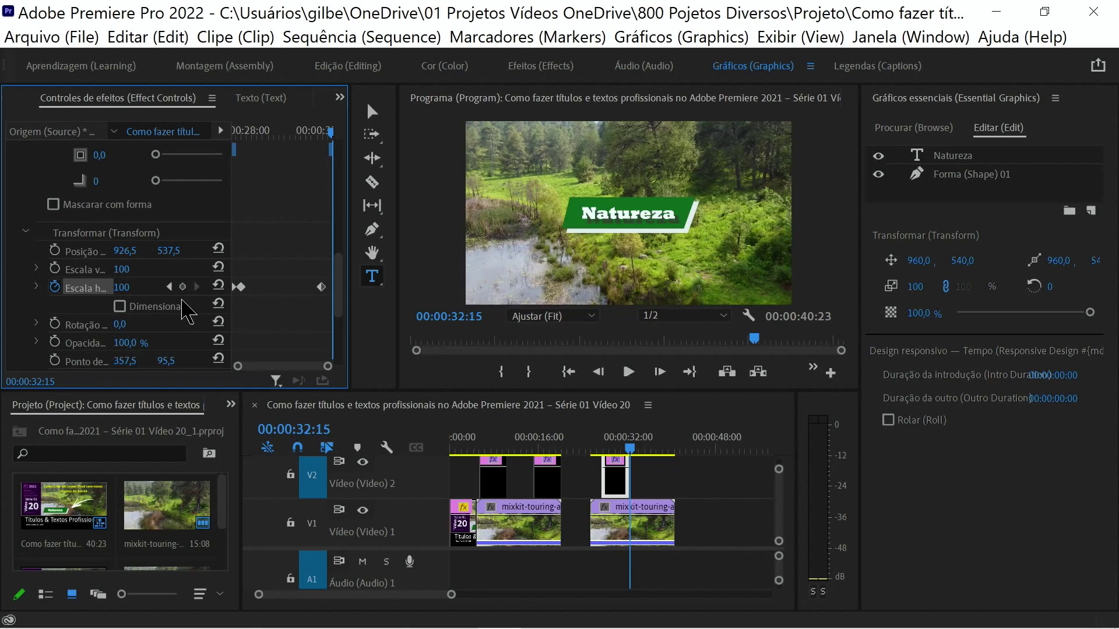
click(137, 287)
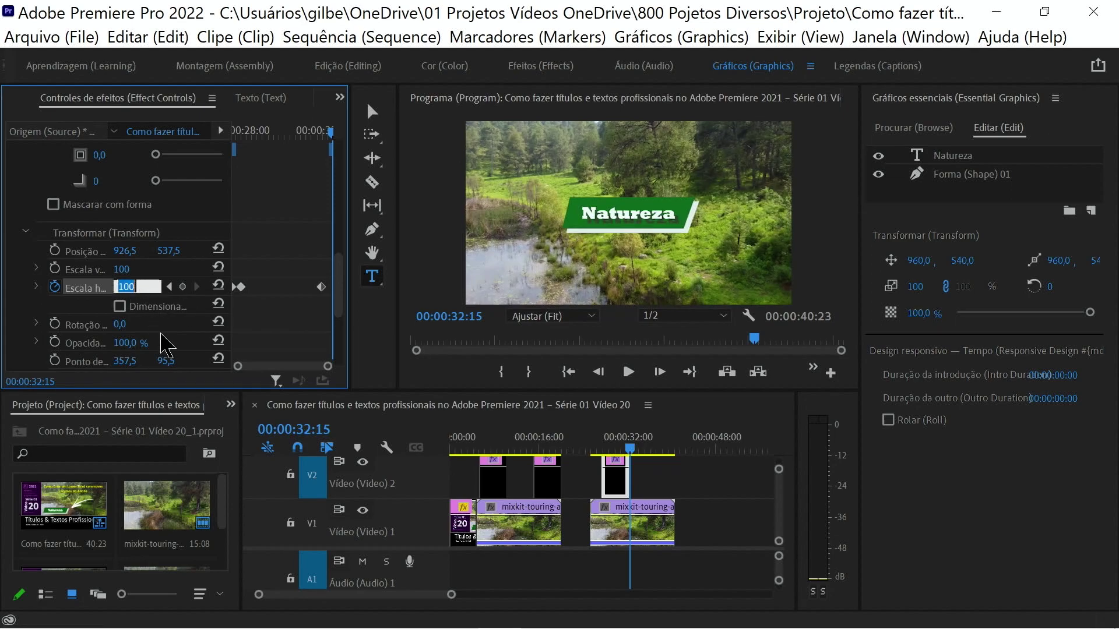
text(0)
key(Return)
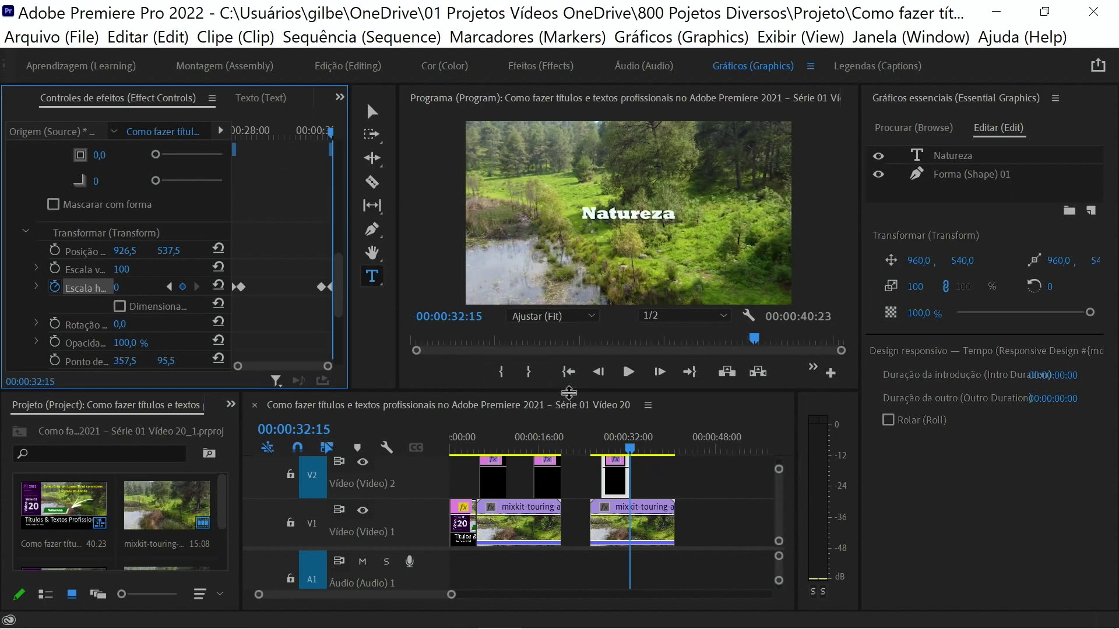
mouse_move(630, 450)
mouse_down()
mouse_move(605, 468)
mouse_move(641, 467)
mouse_move(614, 472)
mouse_up()
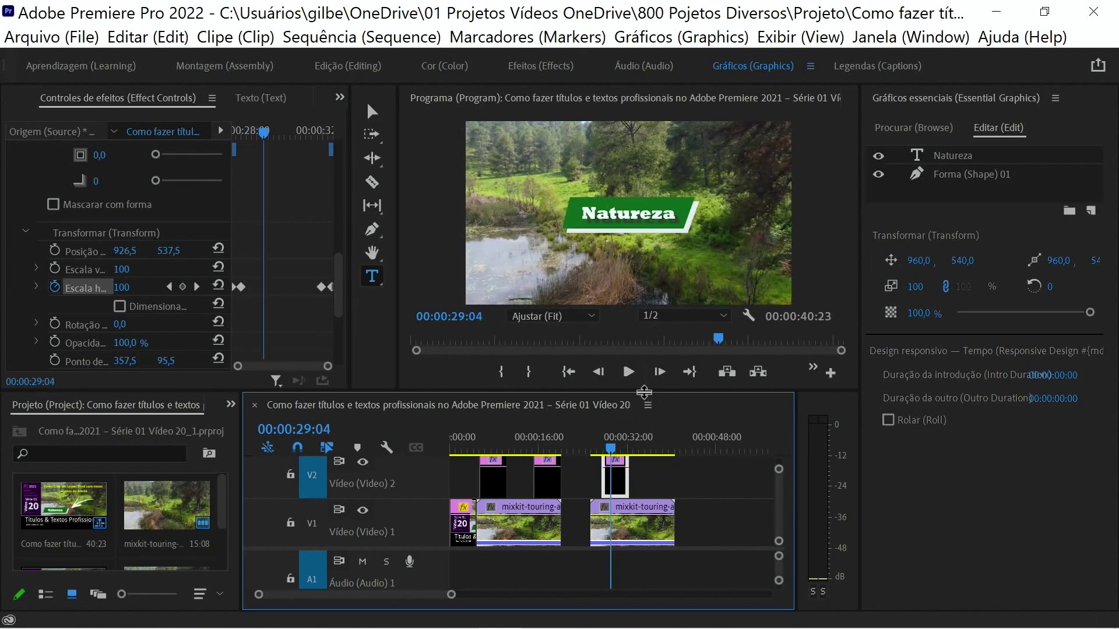
Step: Select the Forma 01 shape layer in the Essential Graphics Edit panel
click(959, 176)
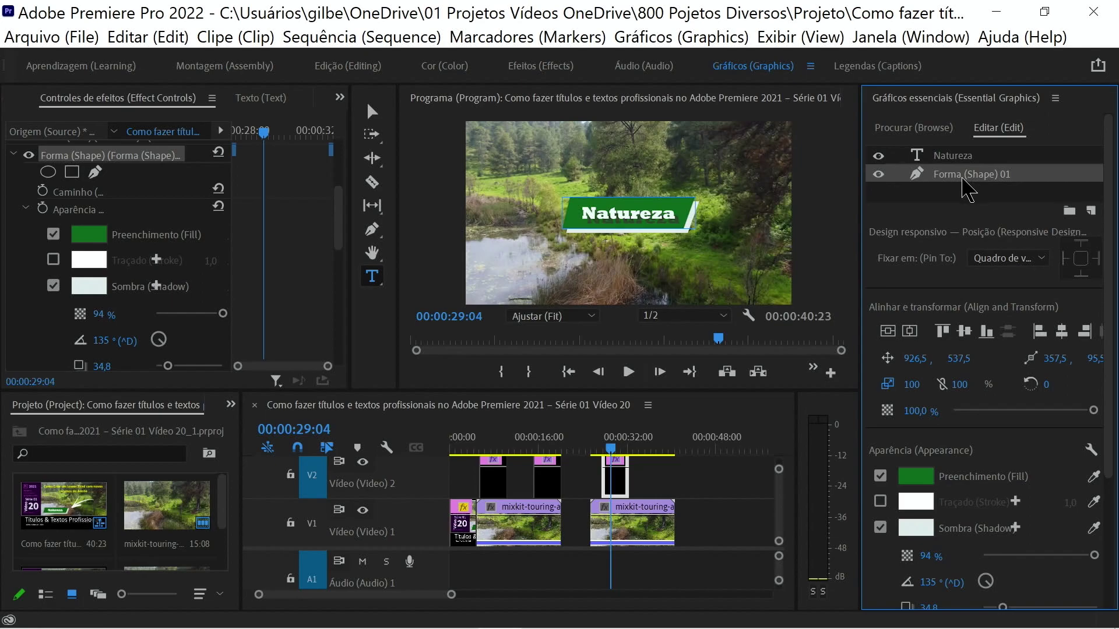
Step: Paste a copy of the banner shape above the text and enable Mascarar com forma on it
key(ctrl+v)
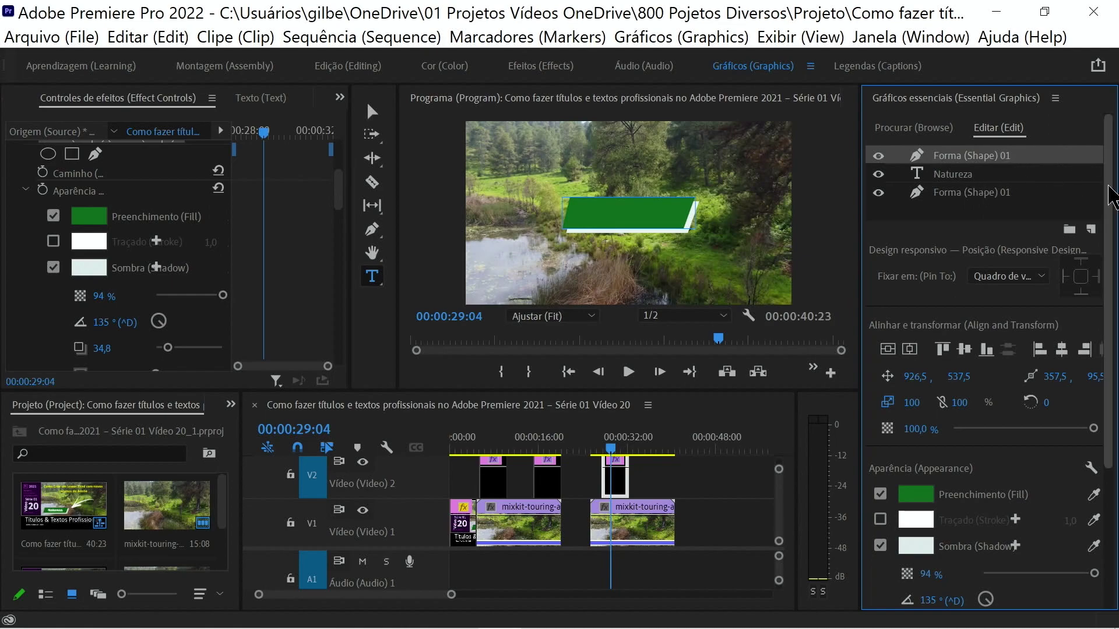
scroll(1111, 196, down, 5)
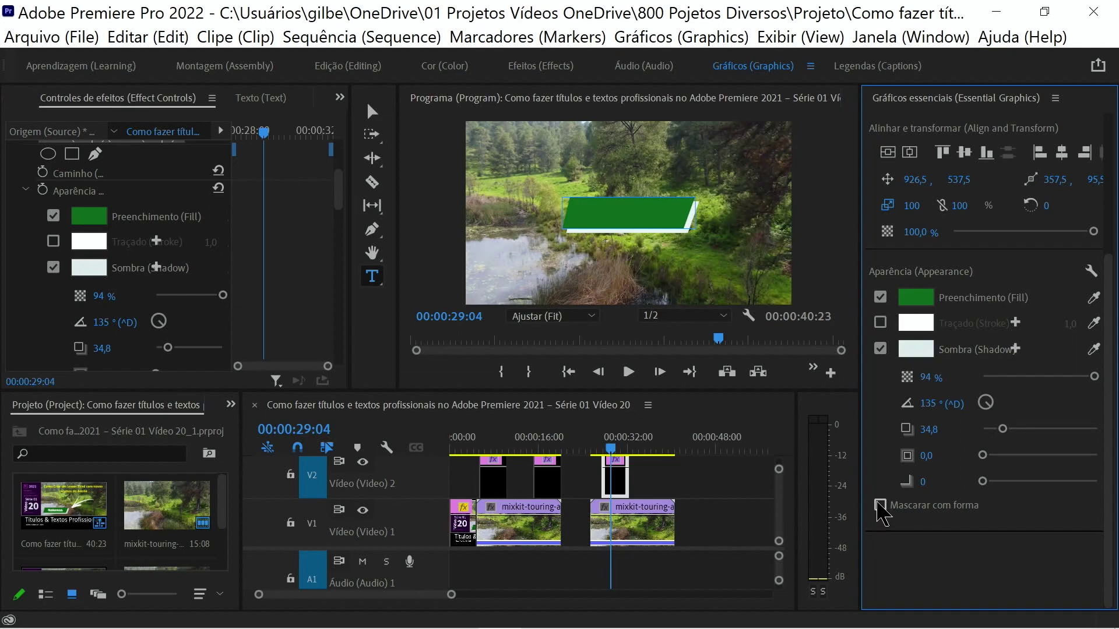
click(880, 505)
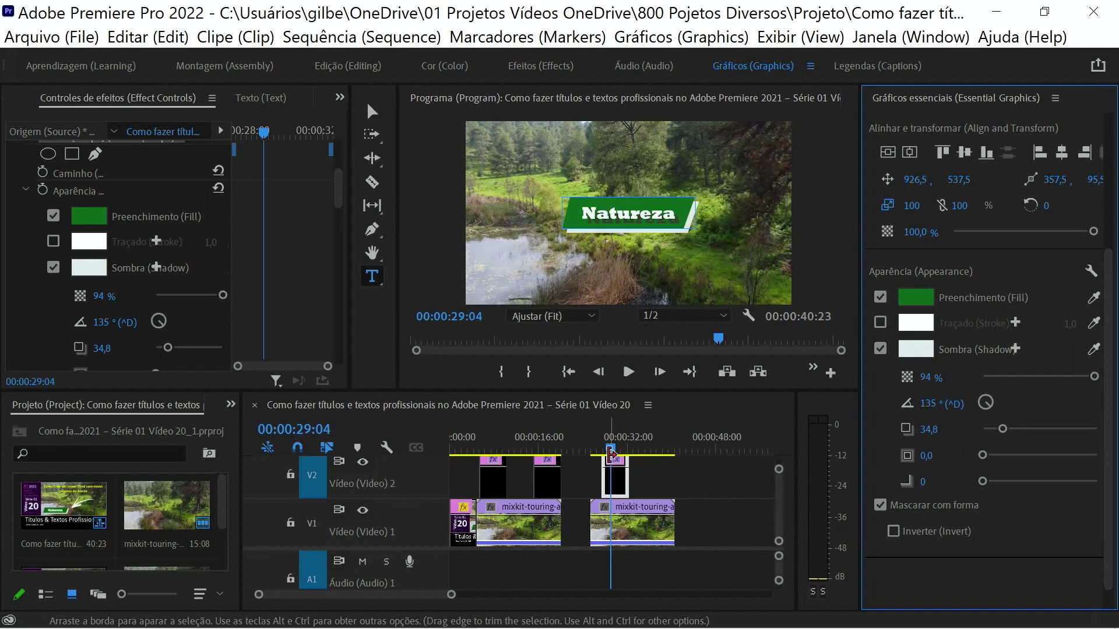
mouse_move(611, 447)
mouse_down()
mouse_move(628, 447)
mouse_move(617, 457)
mouse_up()
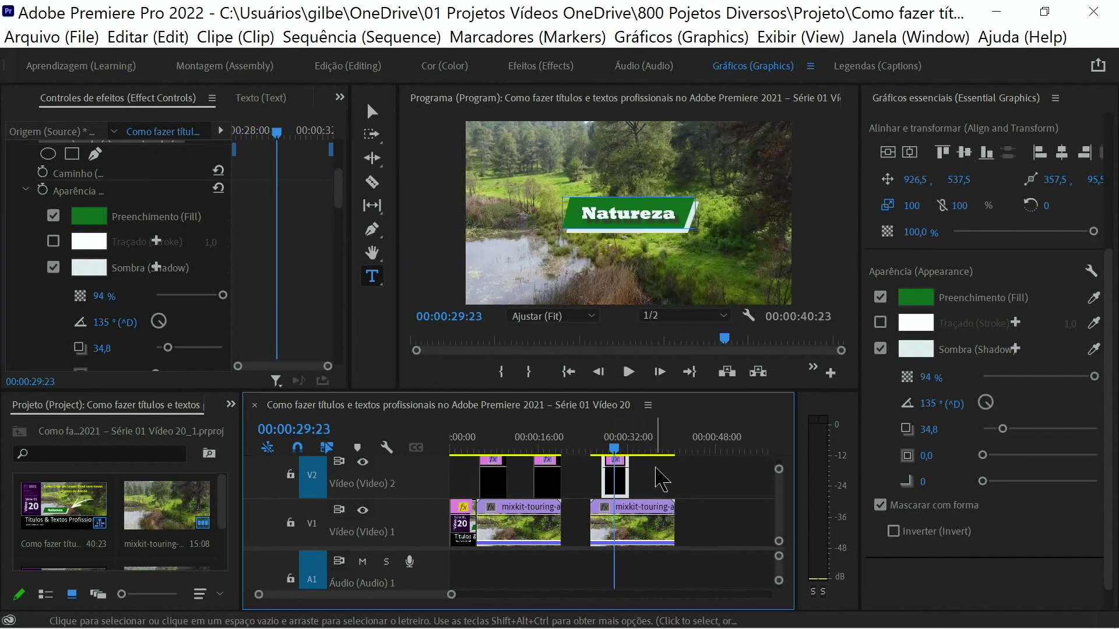
Step: With the Selection tool, marquee-select the whole Natureza title and drag it down and right
click(372, 111)
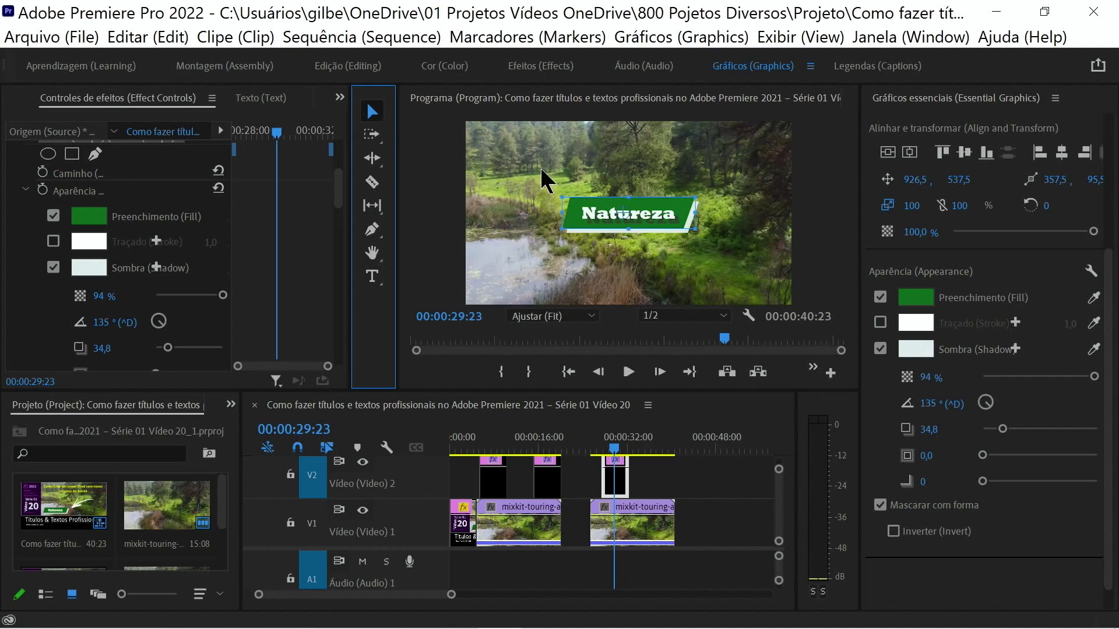
drag(539, 167, 745, 272)
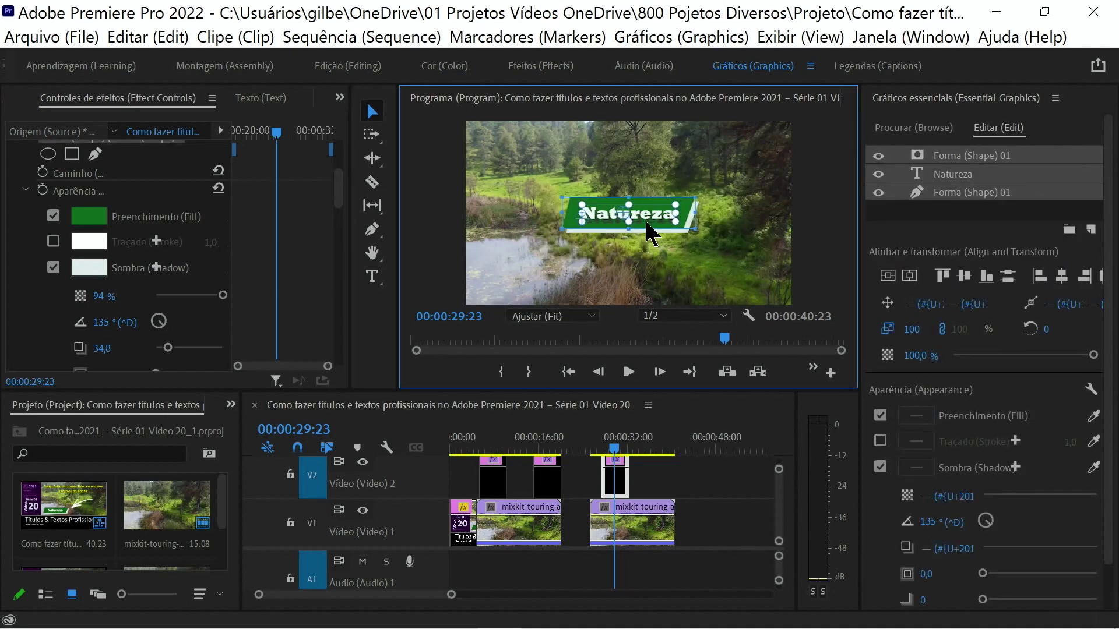
mouse_move(645, 220)
mouse_down()
mouse_move(661, 292)
mouse_move(628, 287)
mouse_move(663, 296)
mouse_move(653, 286)
mouse_up()
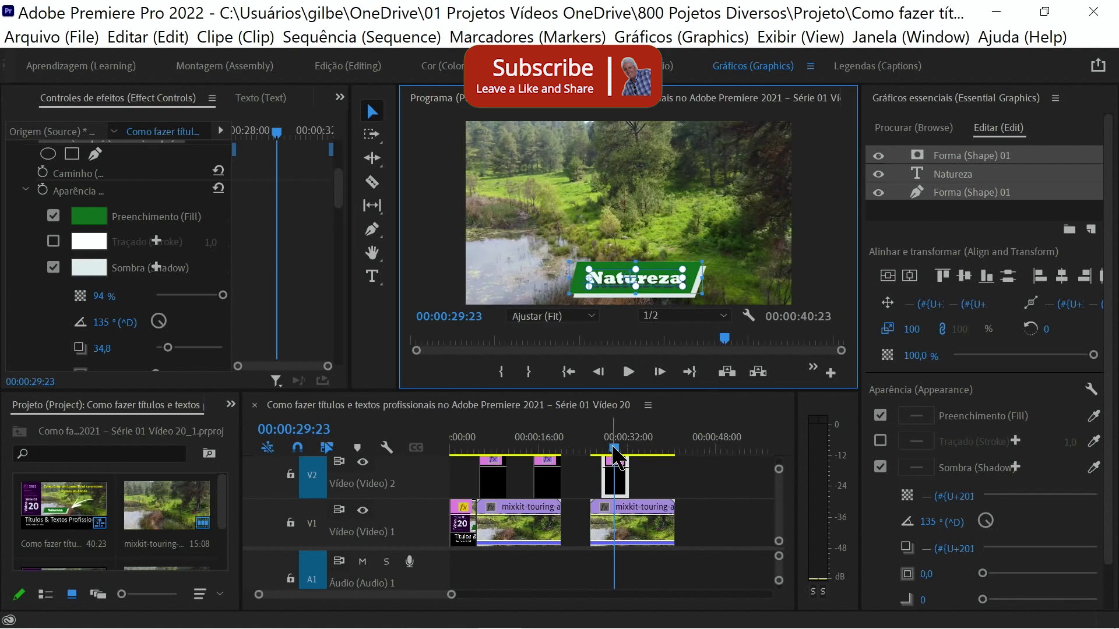
drag(617, 457, 600, 457)
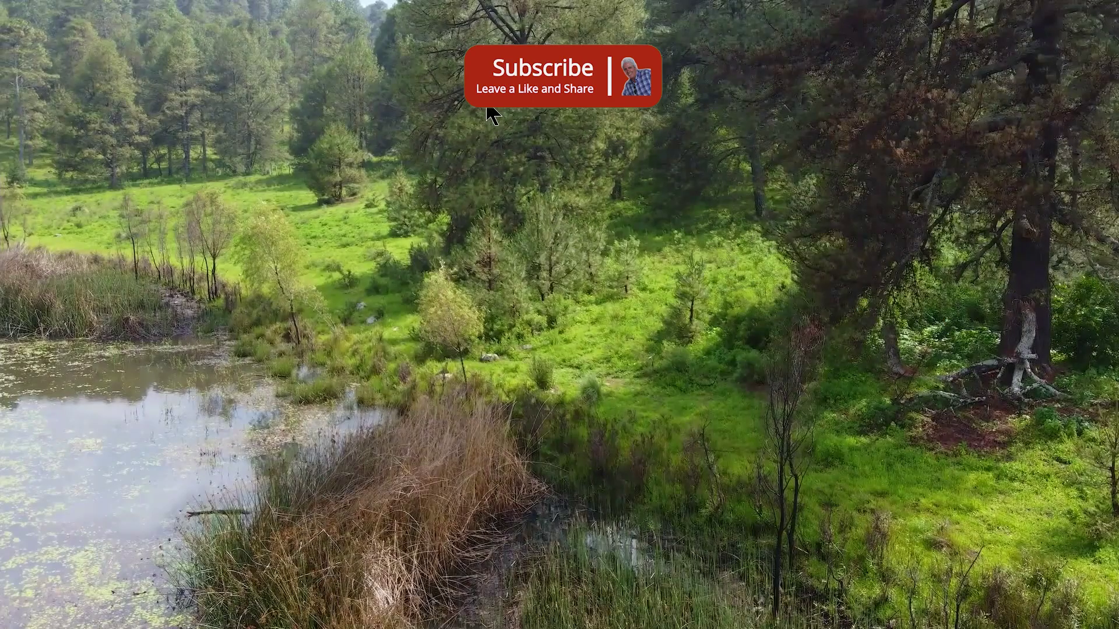